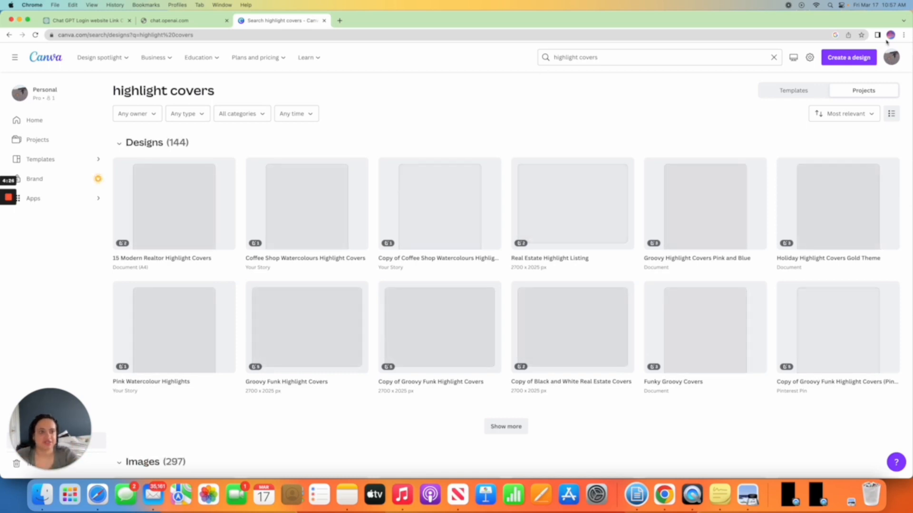
Show the template results for highlight covers and browse the available cover designs
left_click(794, 90)
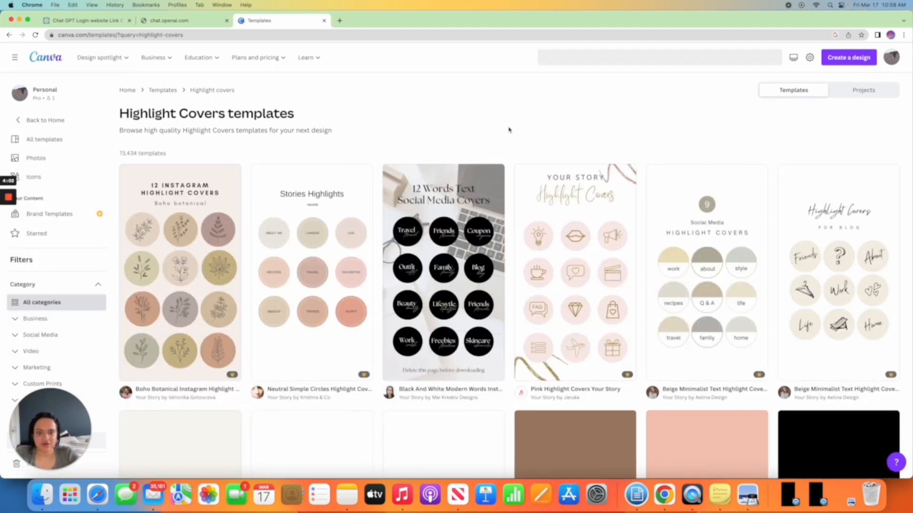
scroll(508, 131, "down", 3)
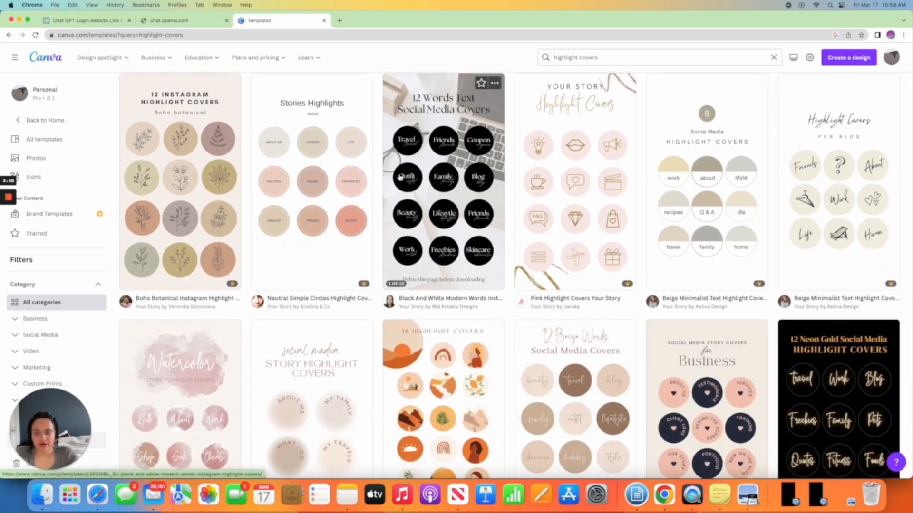
scroll(596, 171, "down", 5)
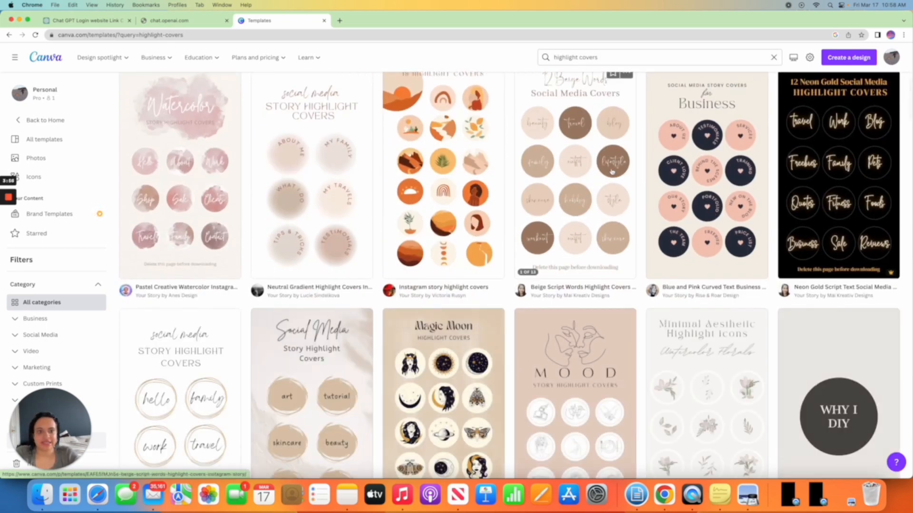
scroll(596, 171, "up", 1)
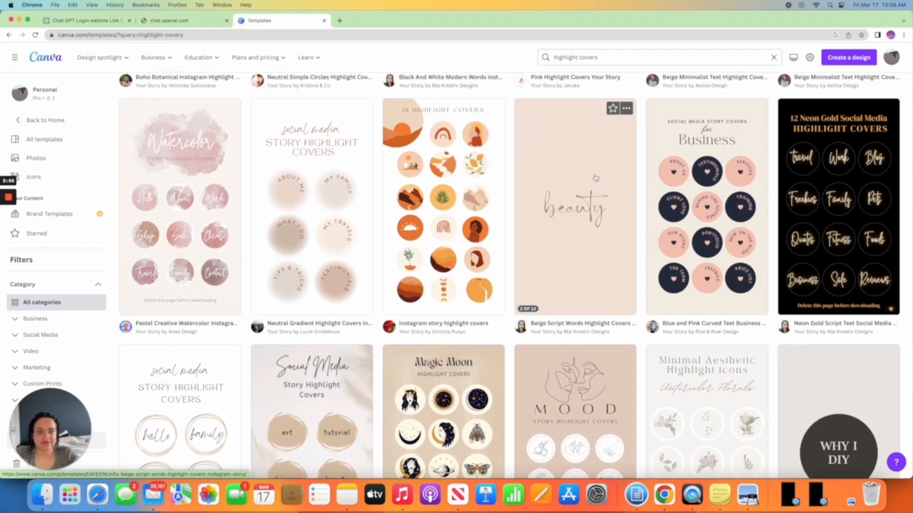
scroll(340, 174, "down", 3)
scroll(340, 174, "up", 2)
mouse_move(608, 186)
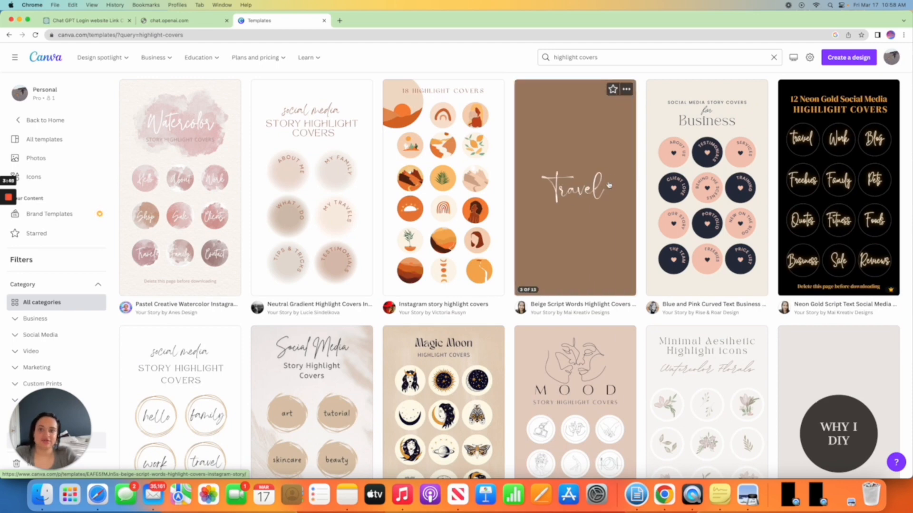
mouse_move(281, 197)
scroll(333, 195, "down", 6)
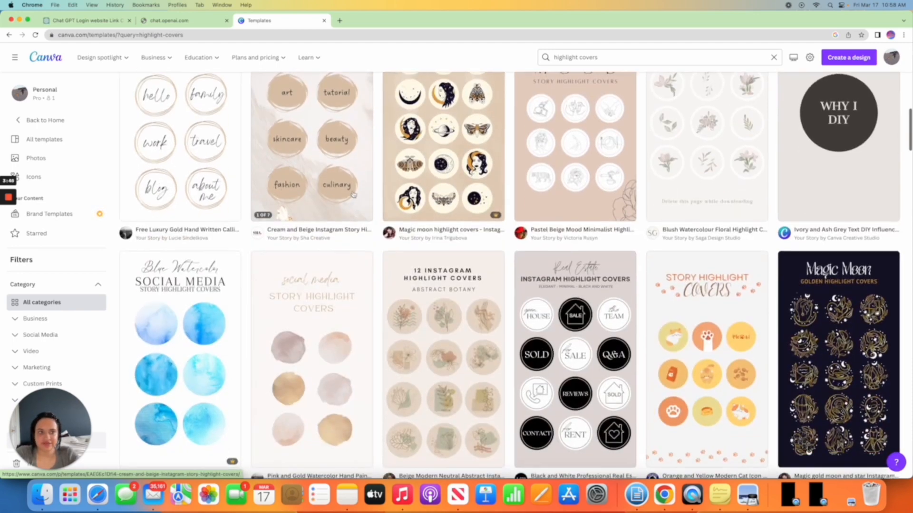
scroll(354, 194, "up", 4)
scroll(353, 194, "up", 8)
mouse_move(451, 211)
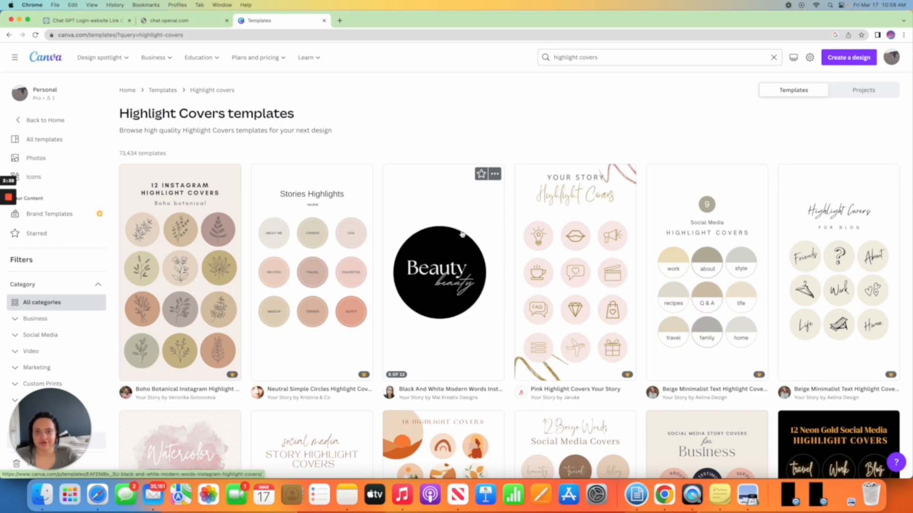
Open the Black And White Modern Words Instagram Highlight Covers template for customization
left_click(469, 234)
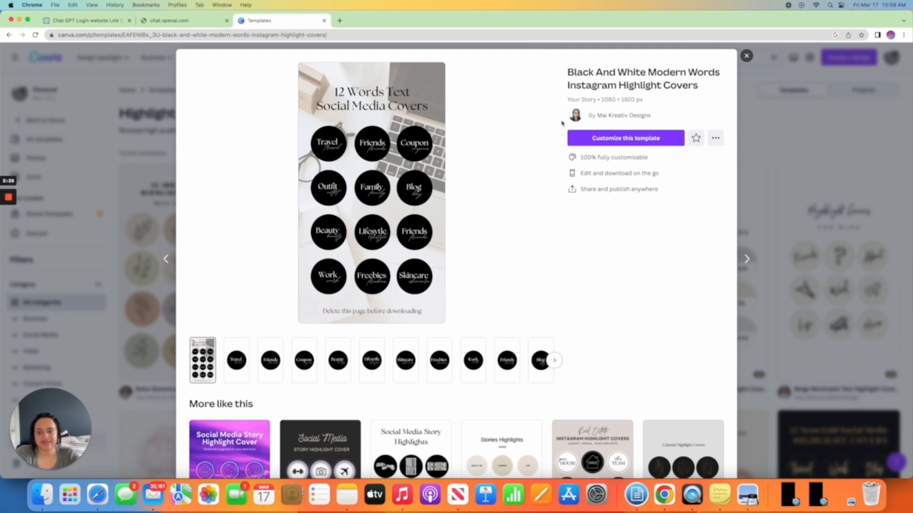
left_click(638, 139)
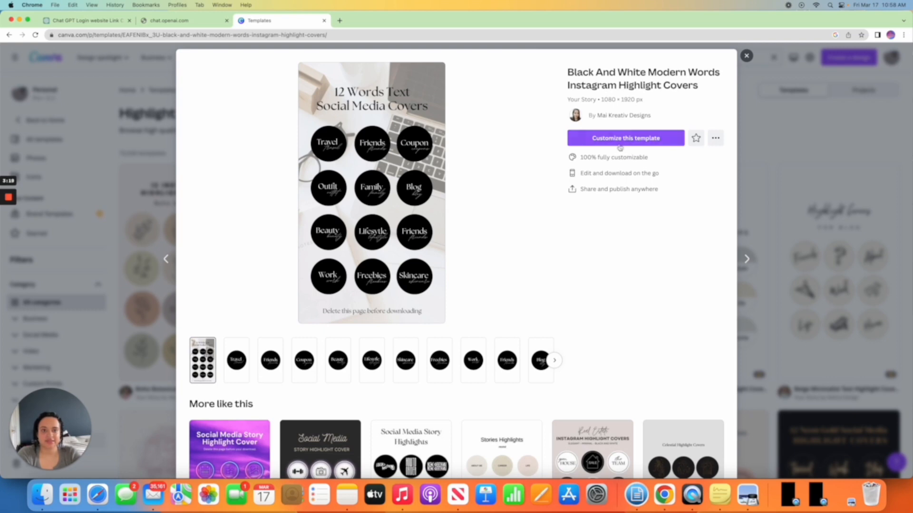
left_click(633, 140)
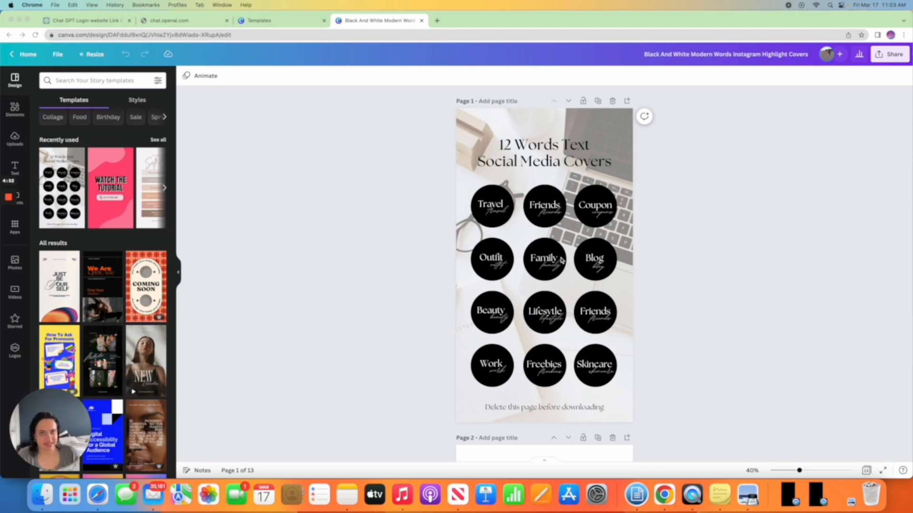
Delete the overview page titled "12 Words Text Social Media Covers"
left_click(613, 101)
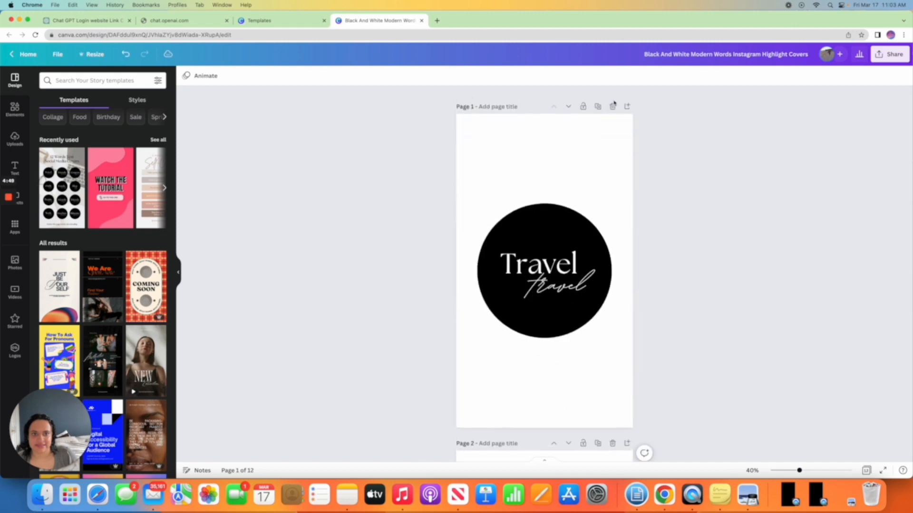
scroll(540, 207, "down", 3)
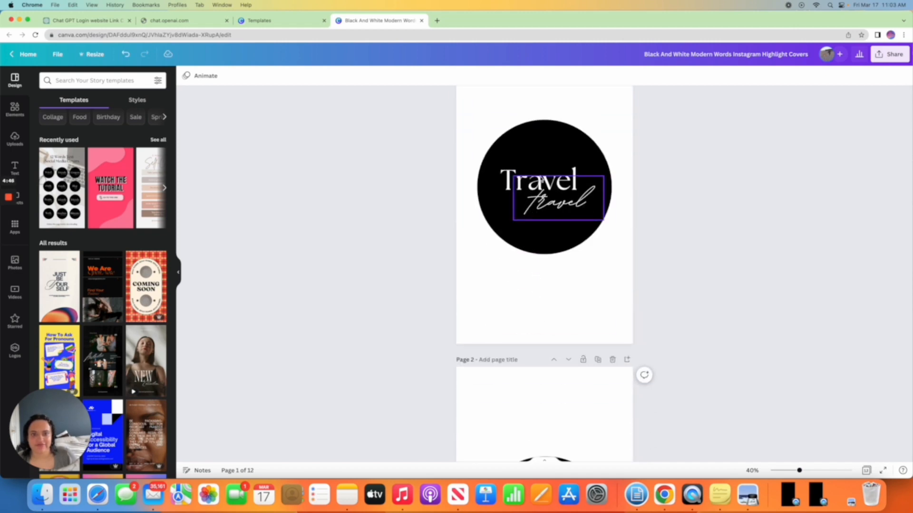
scroll(658, 223, "up", 1)
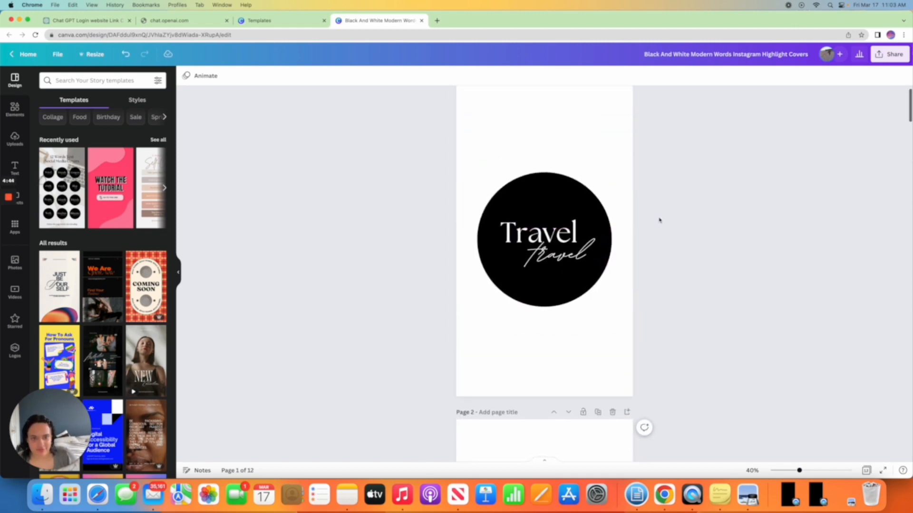
Delete every cover page that follows the Travel page, keeping only the Travel cover
scroll(658, 226, "down", 4)
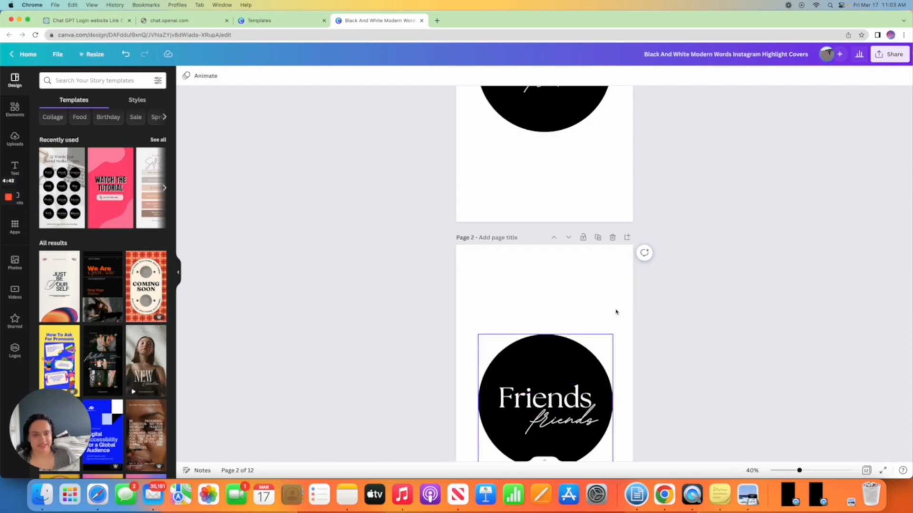
left_click(613, 237)
left_click(612, 244)
left_click(612, 243)
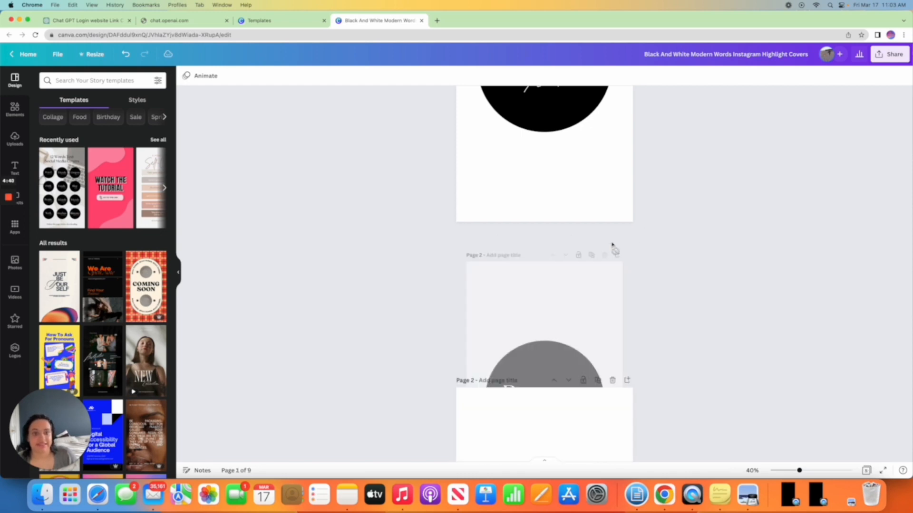
left_click(612, 244)
left_click(613, 243)
left_click(612, 237)
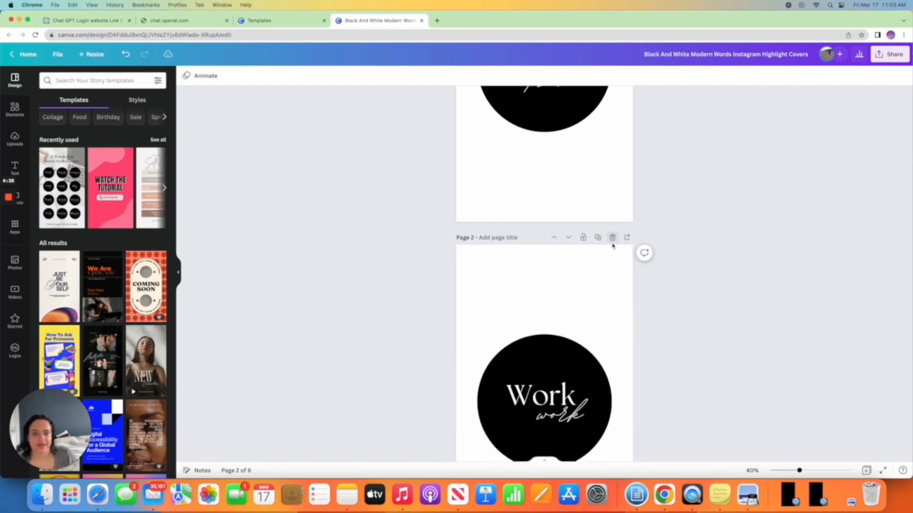
left_click(613, 237)
left_click(612, 237)
left_click(613, 241)
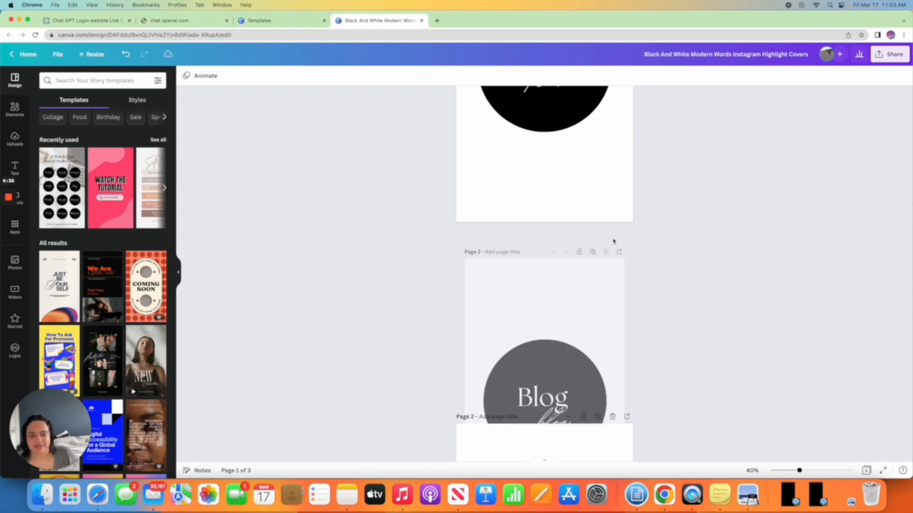
left_click(613, 241)
left_click(614, 241)
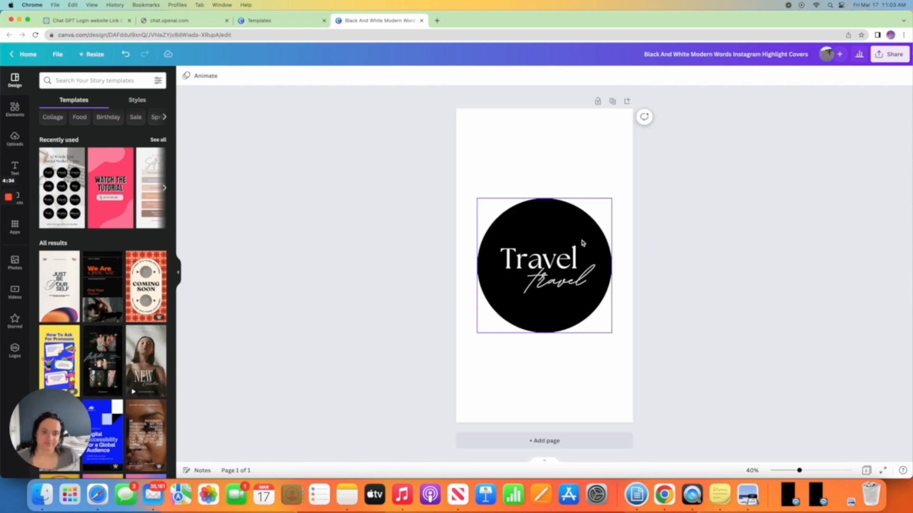
Delete the small script "travel" text, and enlarge the Travel heading to about size 158, centred in the black circle
left_click(581, 284)
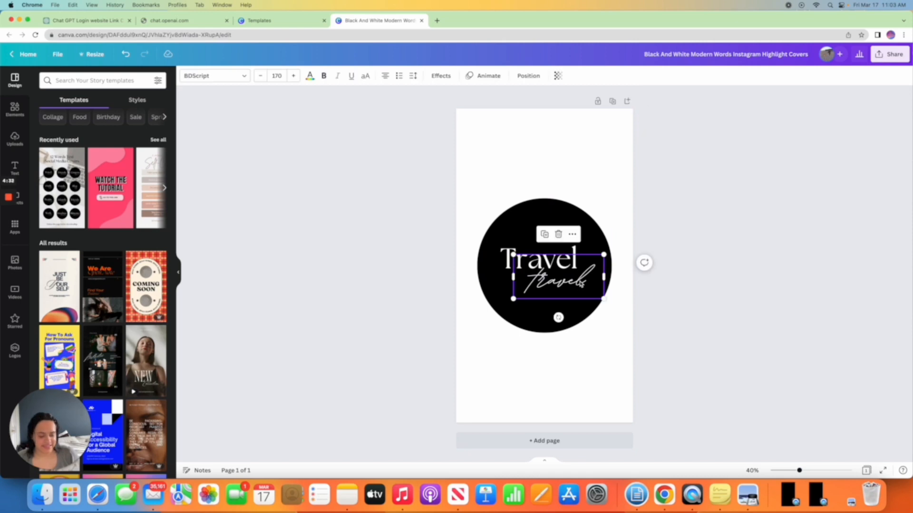
key("Delete")
left_click(598, 272)
mouse_move(598, 277)
left_mouse_down()
mouse_move(624, 284)
mouse_move(588, 273)
left_mouse_up()
left_click(725, 293)
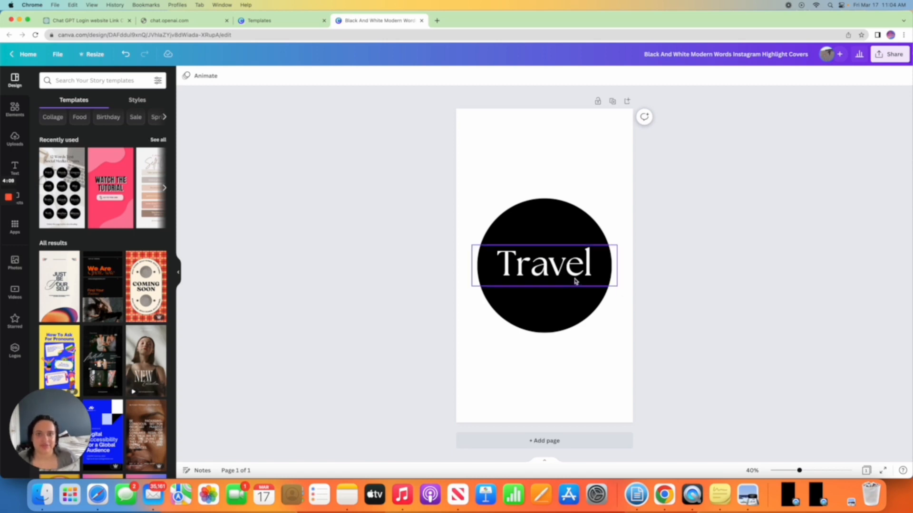
Replace the heading text in the circle with "Testimonials"
double_click(593, 275)
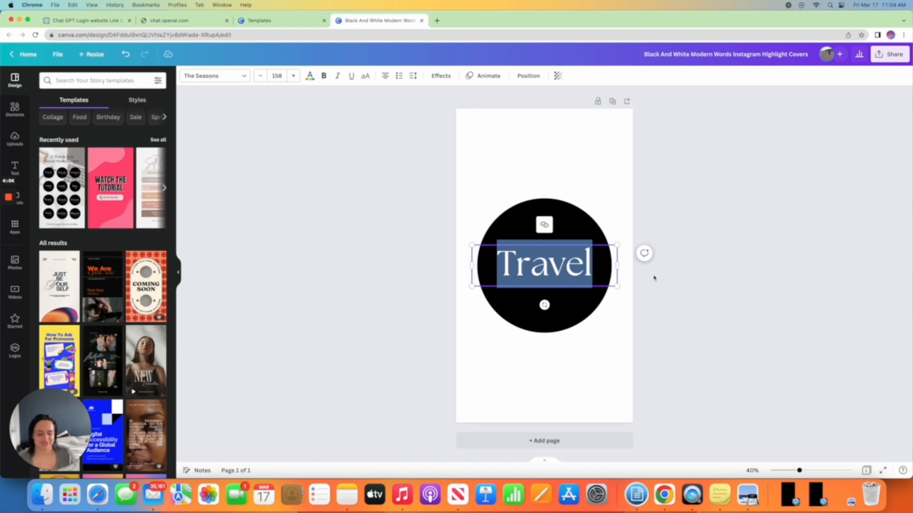
key("BackSpace")
type("T4s")
key("BackSpace")
key("BackSpace")
type("estimonials")
left_click(693, 315)
Reduce the Testimonials font size to 96.8 so the word fits on one line, and centre it vertically in the circle
left_click(581, 281)
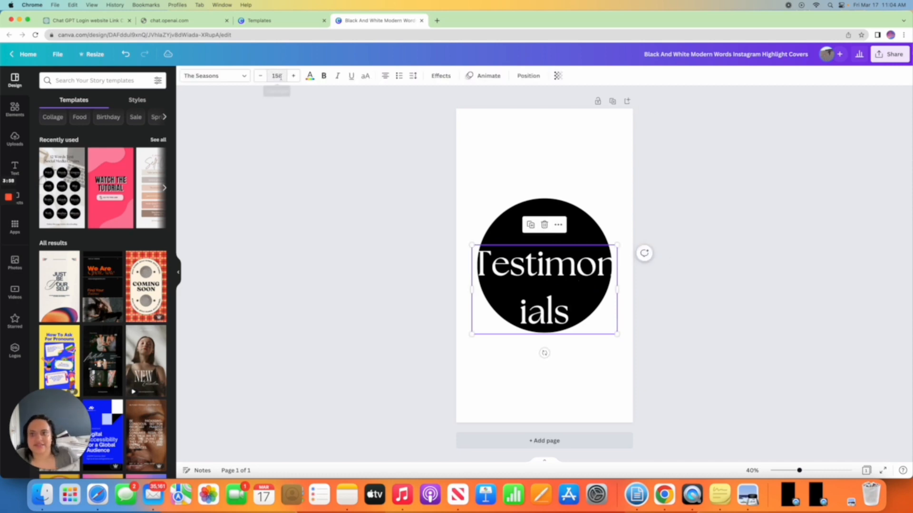
left_click(261, 76)
left_click(261, 76)
left_click(261, 76)
left_click(261, 76)
left_click(261, 76)
left_click(261, 77)
left_click(261, 76)
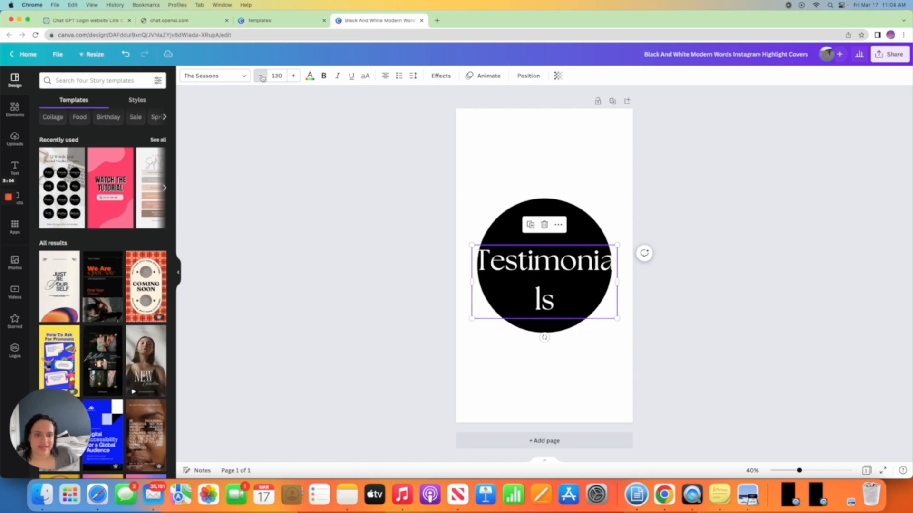
left_click(260, 76)
left_click(261, 76)
left_click(261, 77)
left_click(261, 76)
left_click(261, 76)
left_click(261, 76)
left_click(261, 76)
left_click(261, 76)
left_click(261, 76)
left_click(261, 76)
left_click(261, 76)
left_click(261, 76)
left_click(261, 76)
left_click(776, 235)
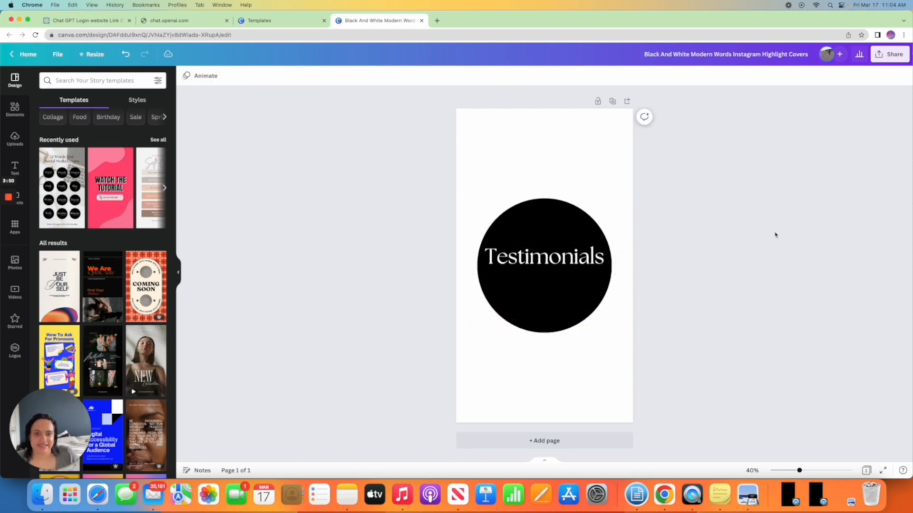
left_click_drag(573, 253, 572, 265)
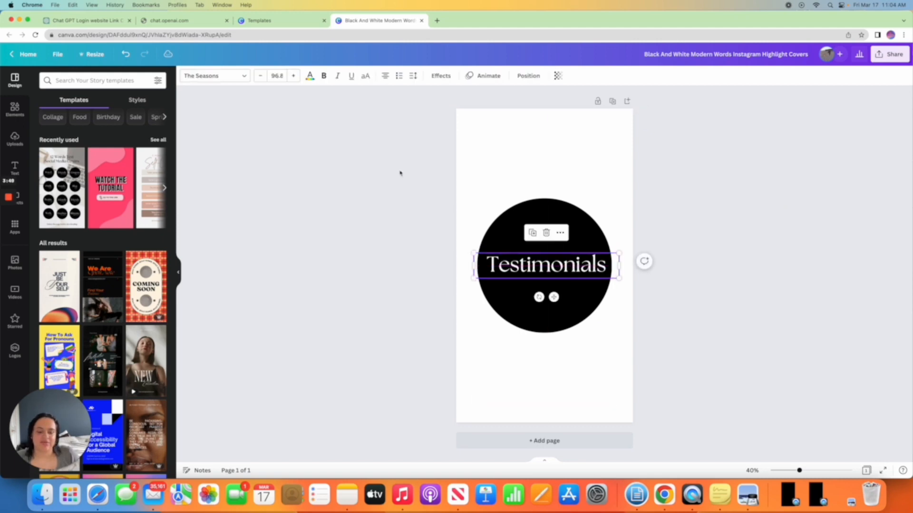
Try the Breathing and Le Jour Script fonts on the Testimonials text
left_click(224, 75)
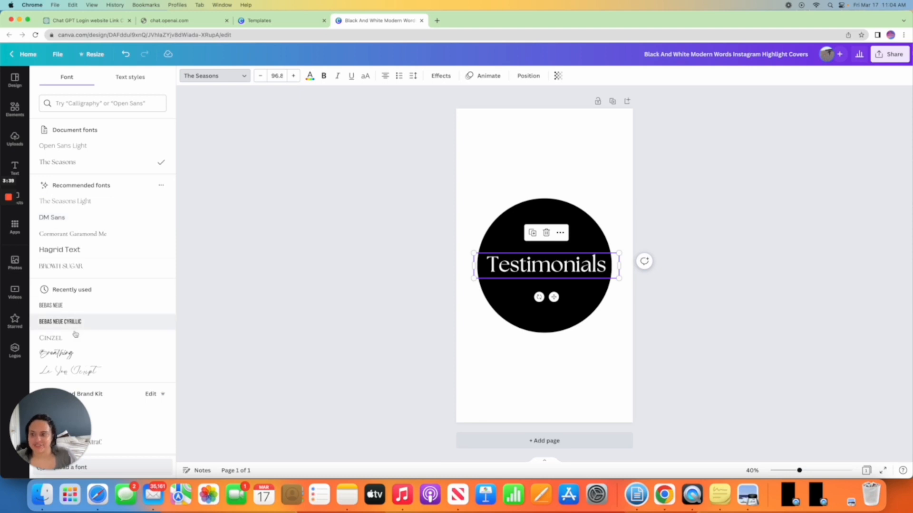
scroll(129, 325, "down", 3)
left_click(90, 279)
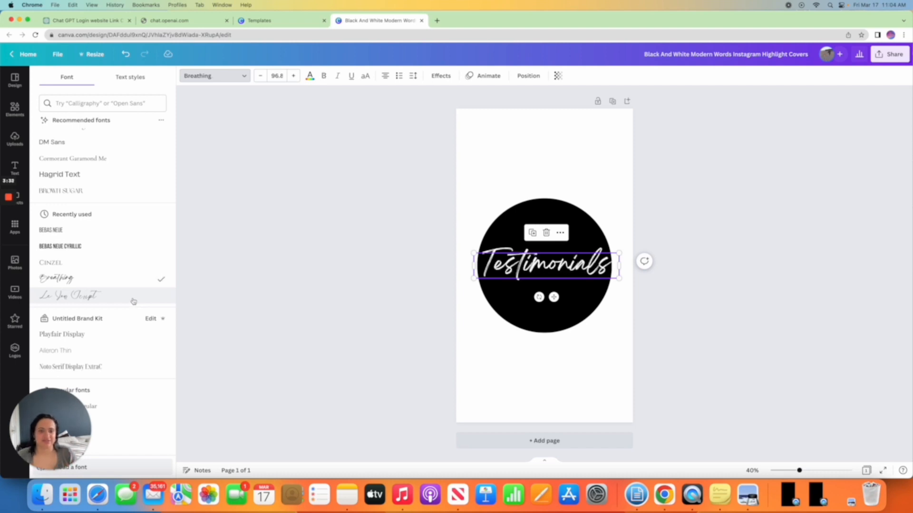
left_click(133, 301)
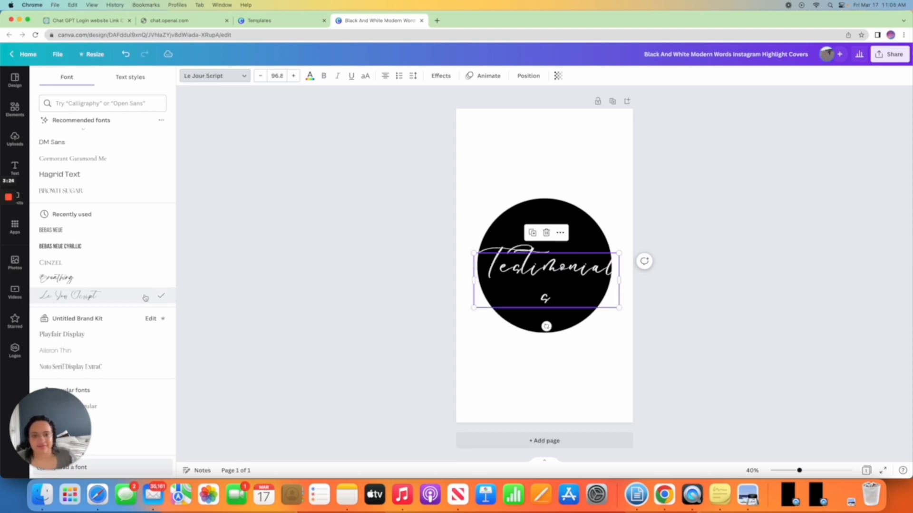
Search the fonts for "eyesome script" and apply Eyesome Script to the Testimonials text
left_click(84, 103)
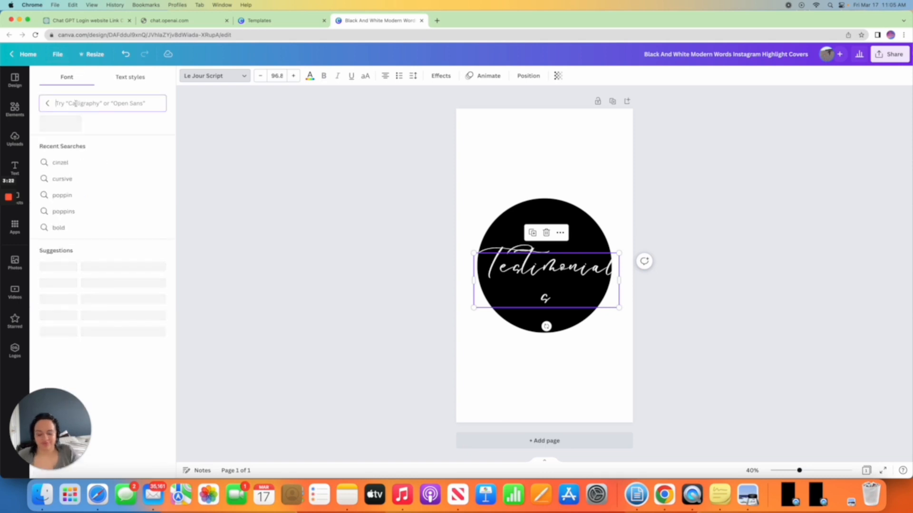
type("eyesome")
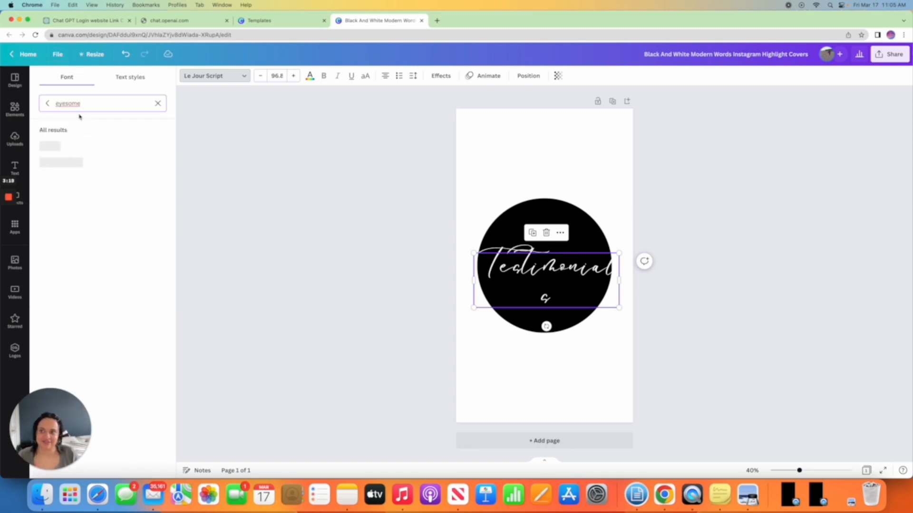
type("script")
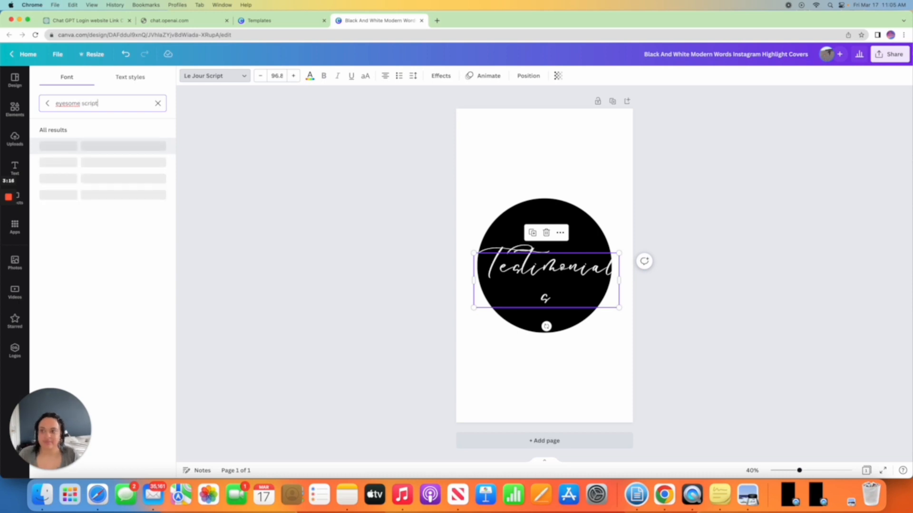
left_click(167, 209)
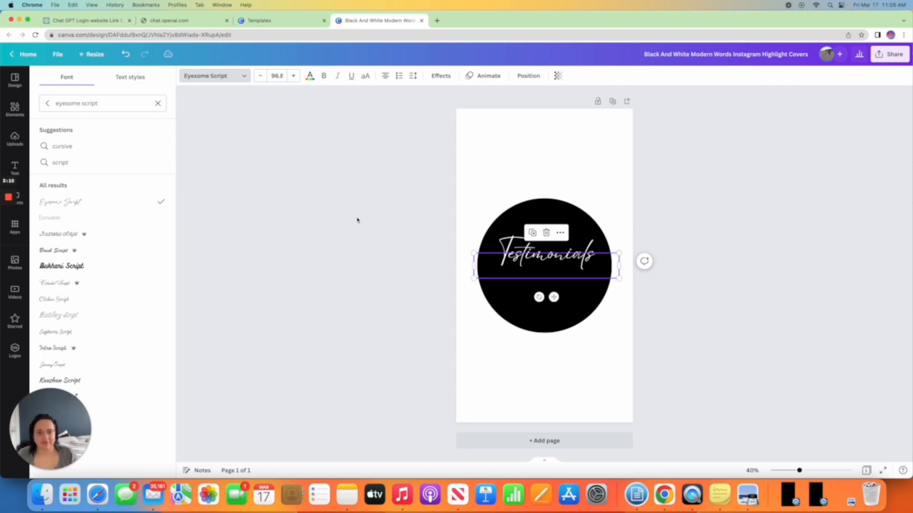
key("Escape")
Move the Testimonials text down so the script lettering sits in the middle of the black circle
left_click_drag(599, 267, 599, 285)
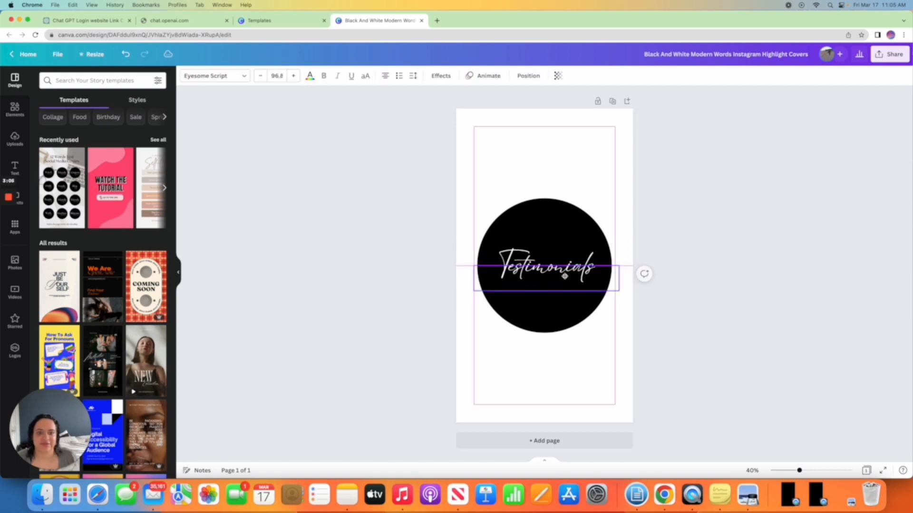
left_click(696, 305)
left_click(577, 278)
left_click_drag(577, 277, 576, 276)
left_click(744, 331)
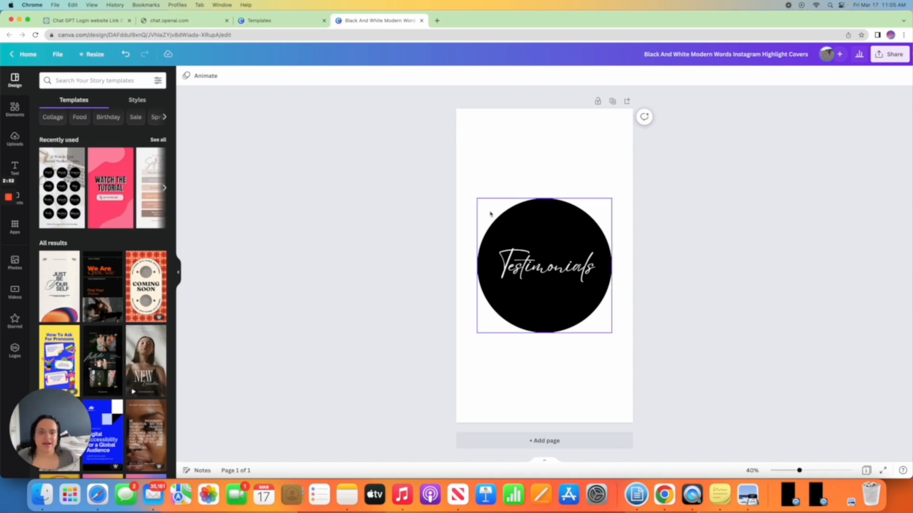
Enlarge the Testimonials text slightly and keep it centred in the circle
left_click(577, 276)
left_click_drag(619, 291, 592, 277)
left_click(562, 259)
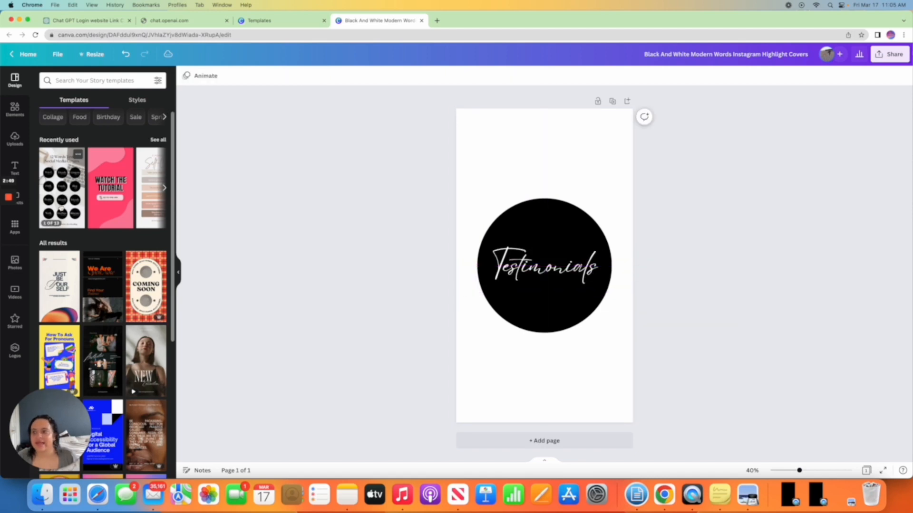
Search the elements library for "eyelash" graphics
left_click(15, 110)
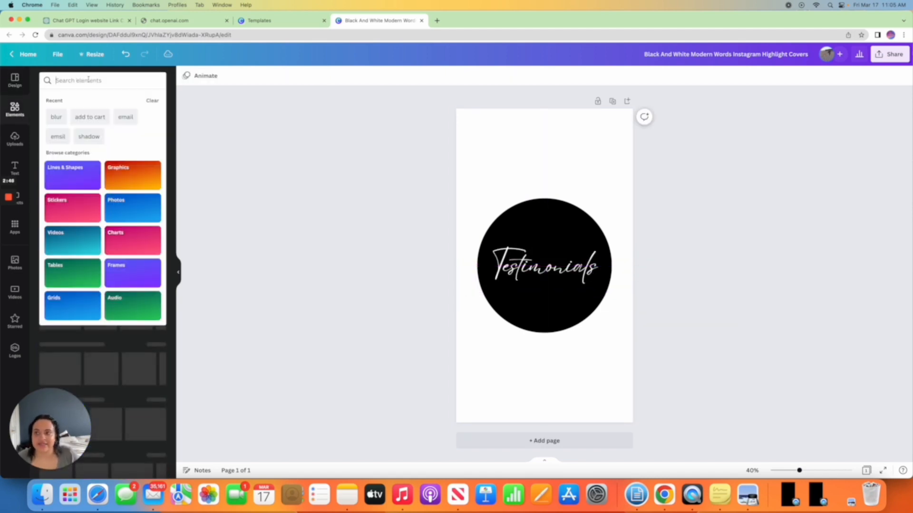
left_click(88, 79)
type("eyelash")
key("Return")
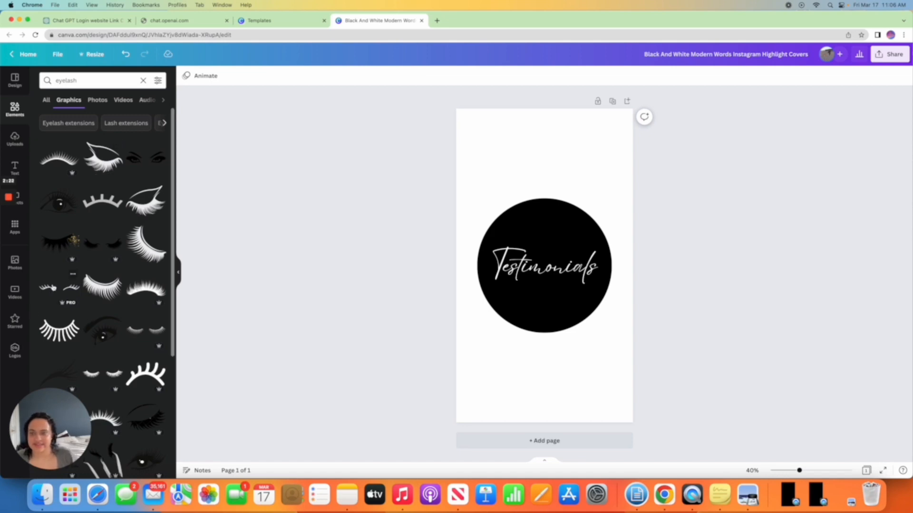
Try the pair of closed eyelashes graphic above the Testimonials text and delete it
left_click(58, 288)
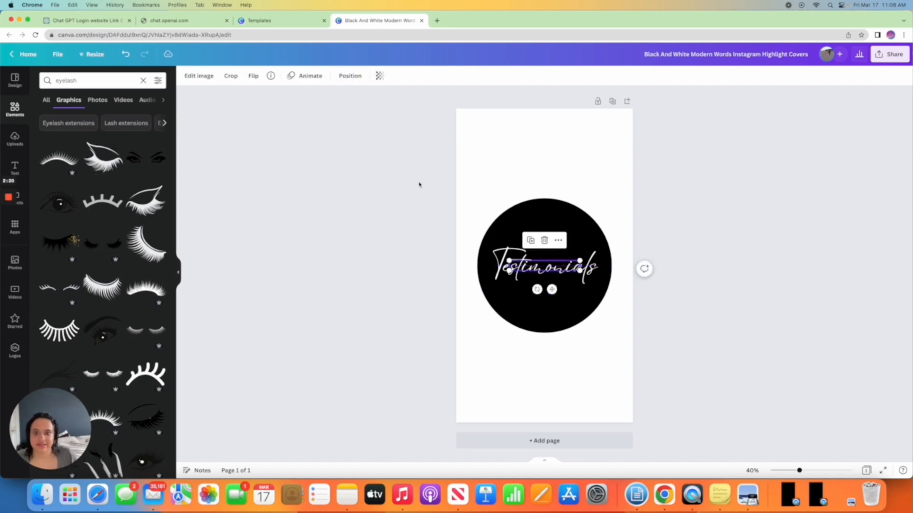
left_click_drag(564, 263, 560, 250)
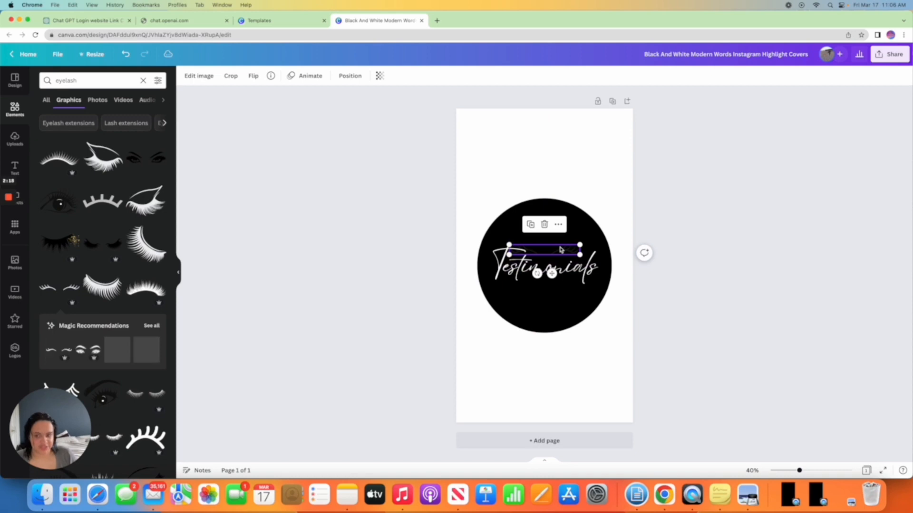
left_click(544, 224)
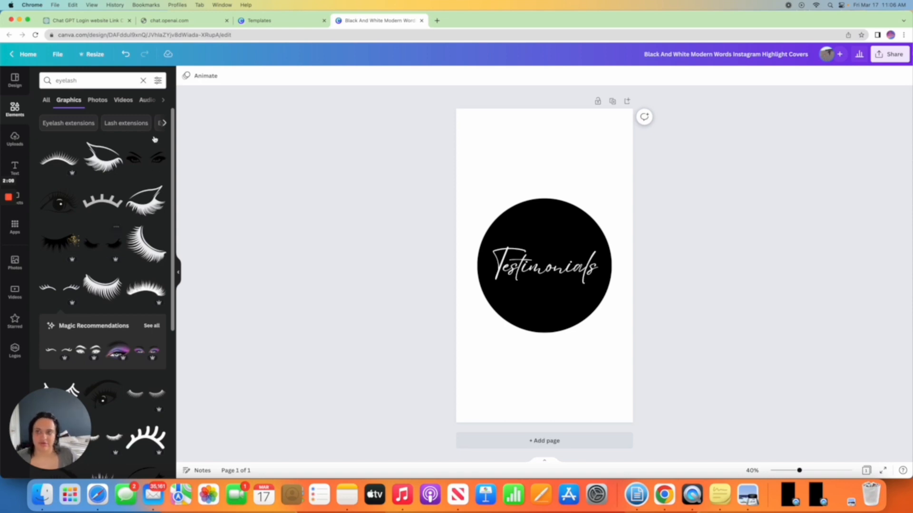
Filter the eyelash results by price to show only Free graphics
left_click(158, 81)
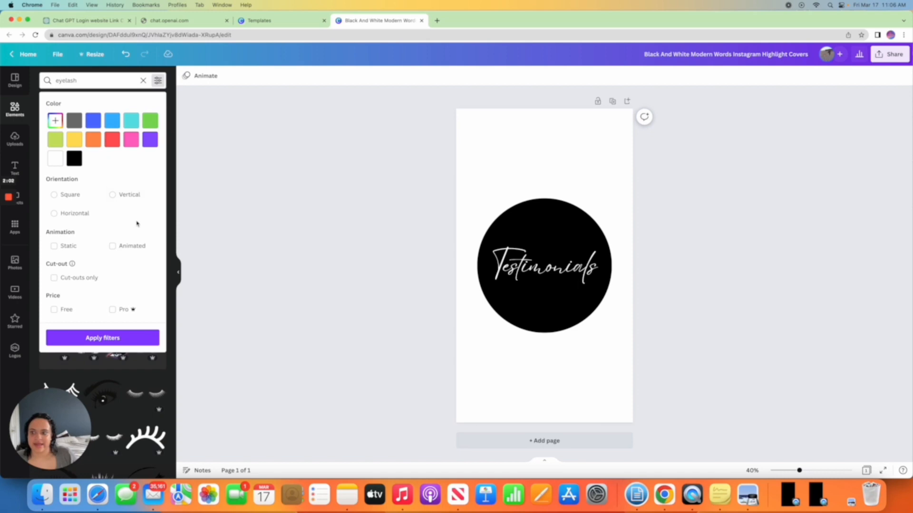
left_click(67, 309)
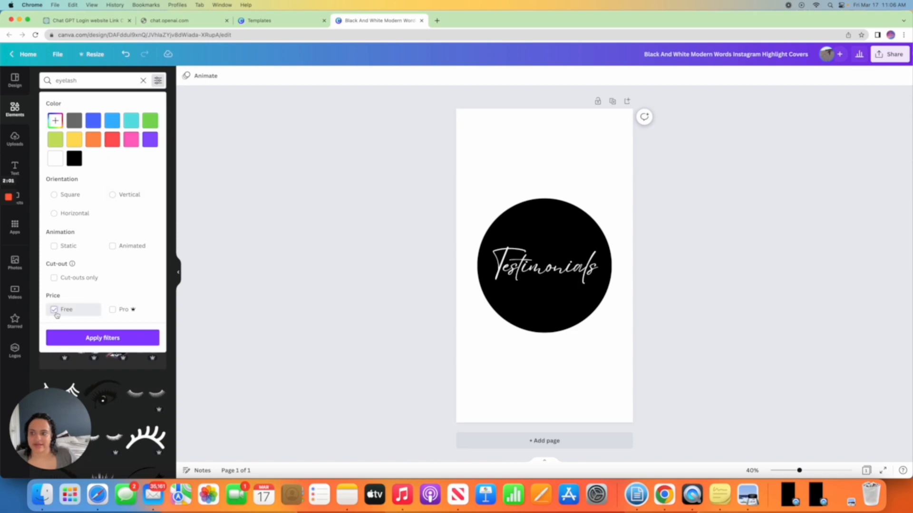
left_click(110, 338)
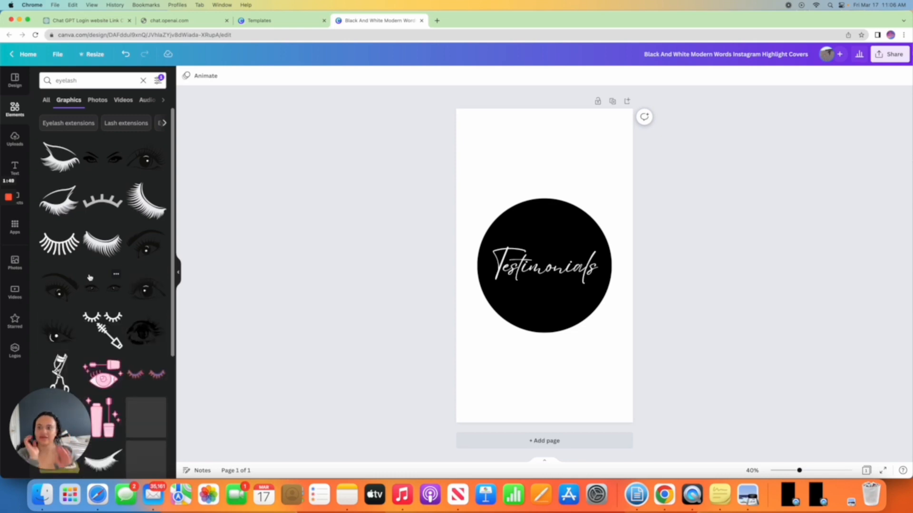
Try a curved eyelash graphic in white above the Testimonials text and delete it
left_click(61, 165)
left_click_drag(555, 197, 538, 234)
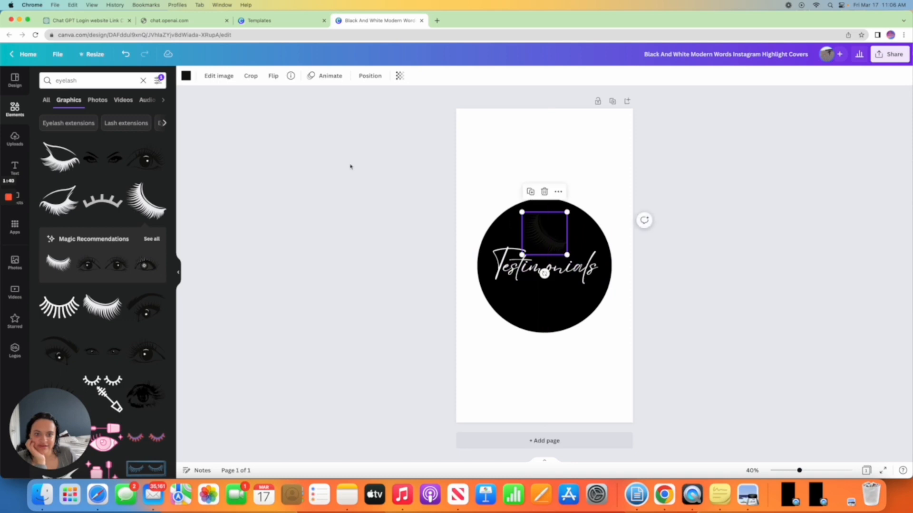
left_click(186, 76)
left_click(352, 191)
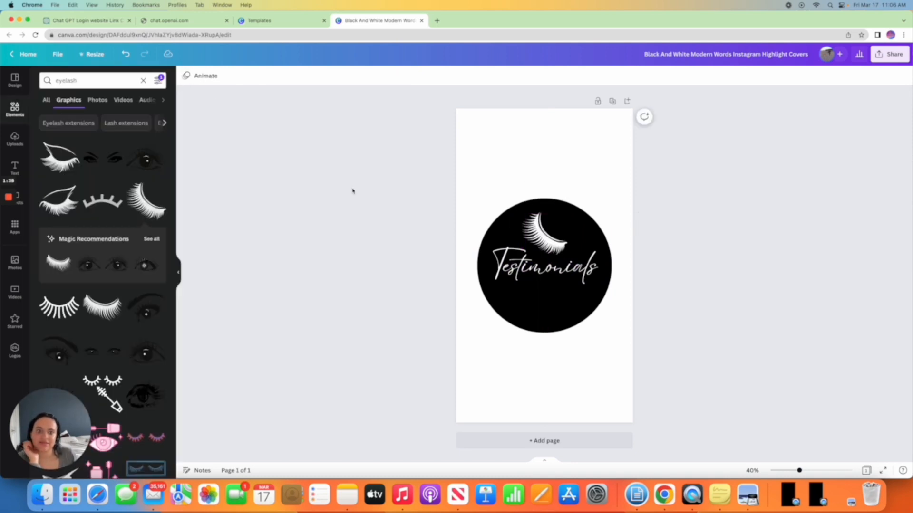
left_click(559, 230)
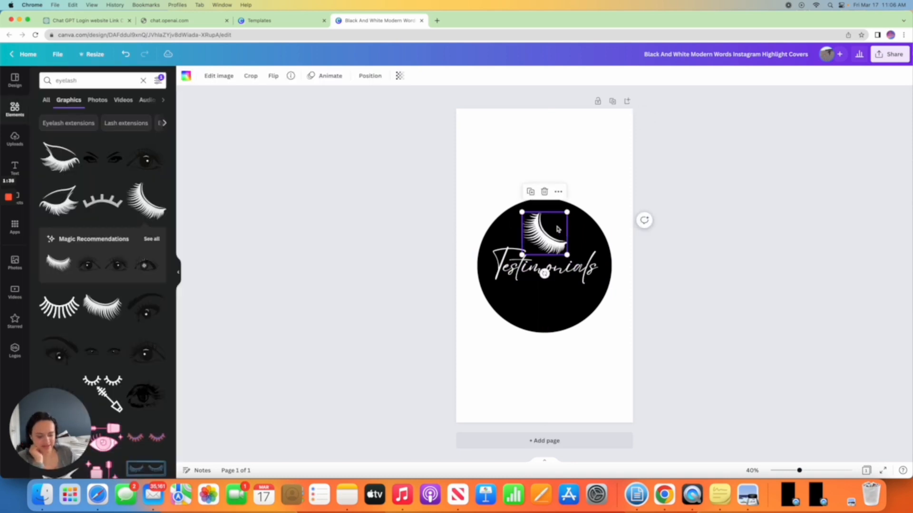
key("Delete")
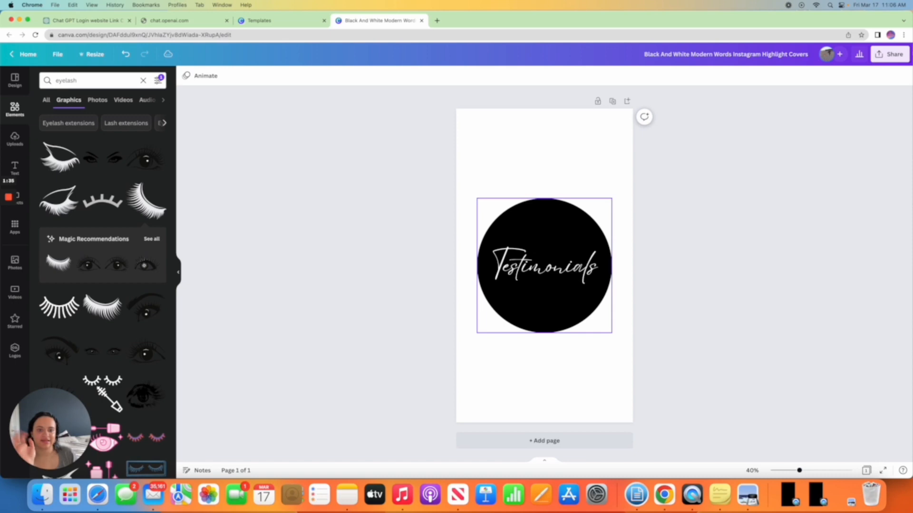
Duplicate the Testimonials page and delete the text from the copy, leaving only the black circle
left_click(614, 102)
left_click(557, 270)
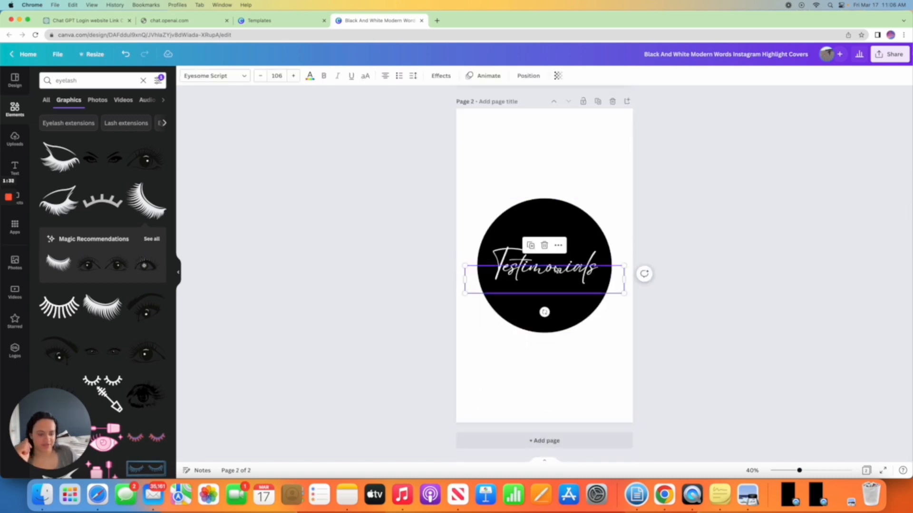
key("Delete")
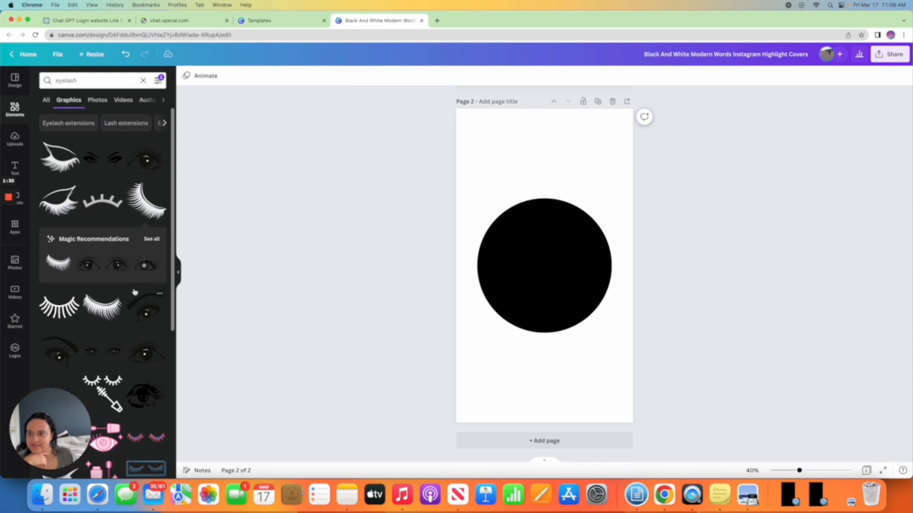
Add the mascara wand and tube graphic to the black circle on page 2 and recolour it white
scroll(104, 258, "down", 6)
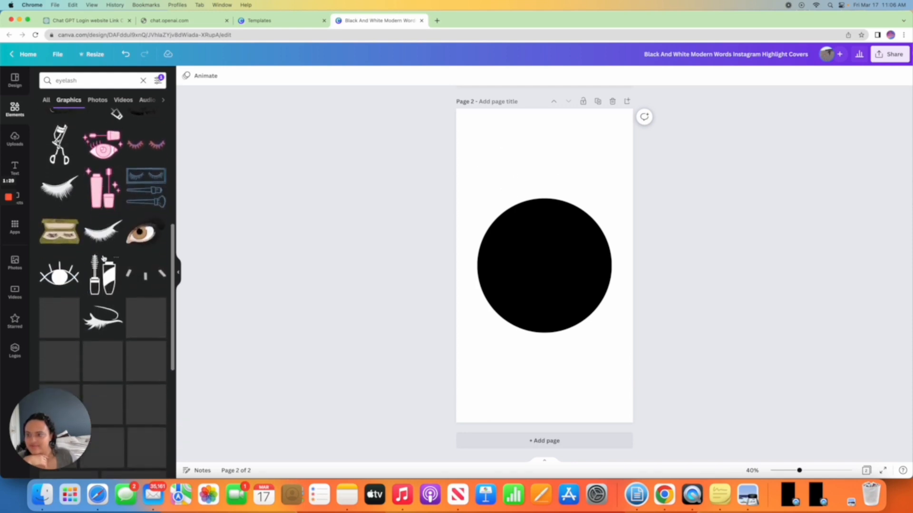
left_click(104, 259)
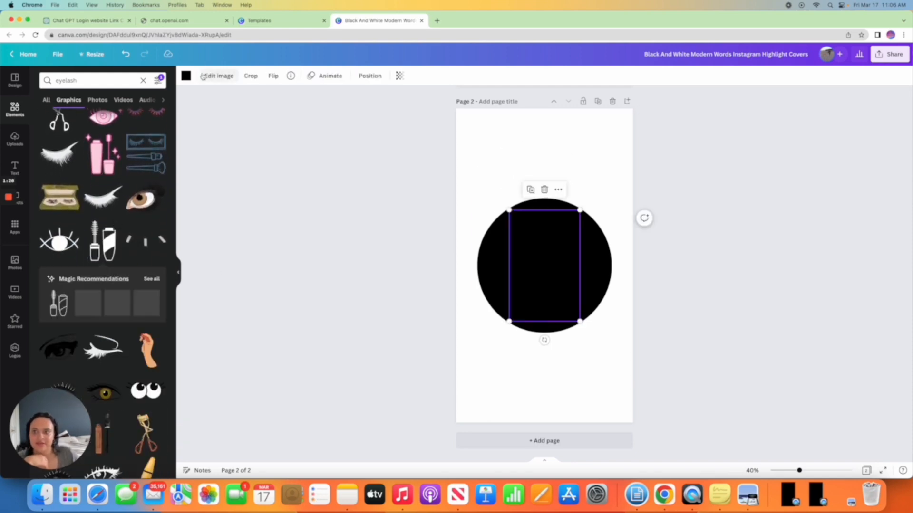
left_click(186, 75)
left_click(45, 190)
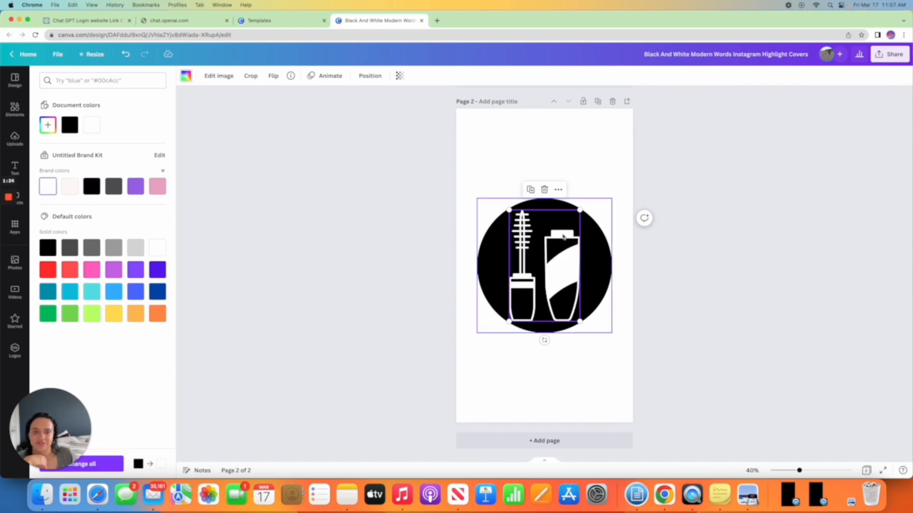
Shrink the mascara graphic slightly and centre it within the black circle
left_click_drag(580, 209, 564, 234)
left_click_drag(536, 281, 541, 260)
left_click(671, 311)
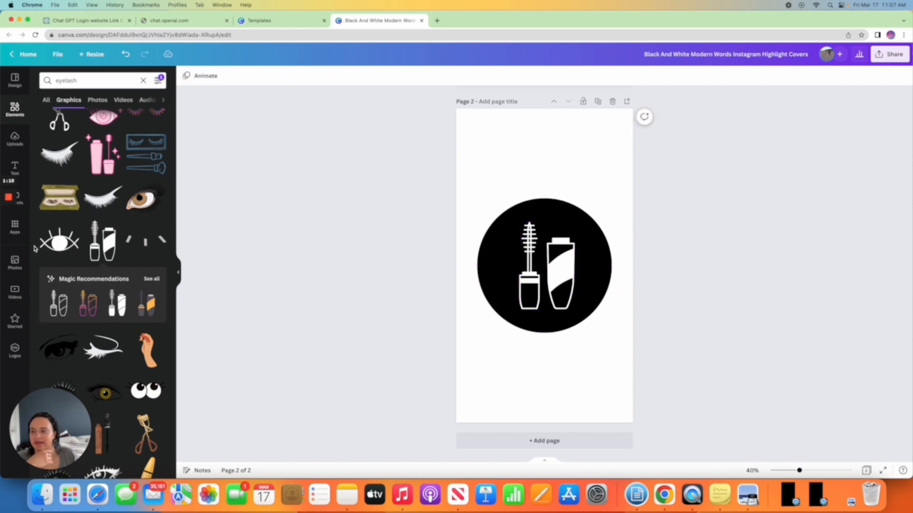
Try a third page by duplicating the mascara page and deleting its graphic, and remove that page again
scroll(84, 231, "down", 6)
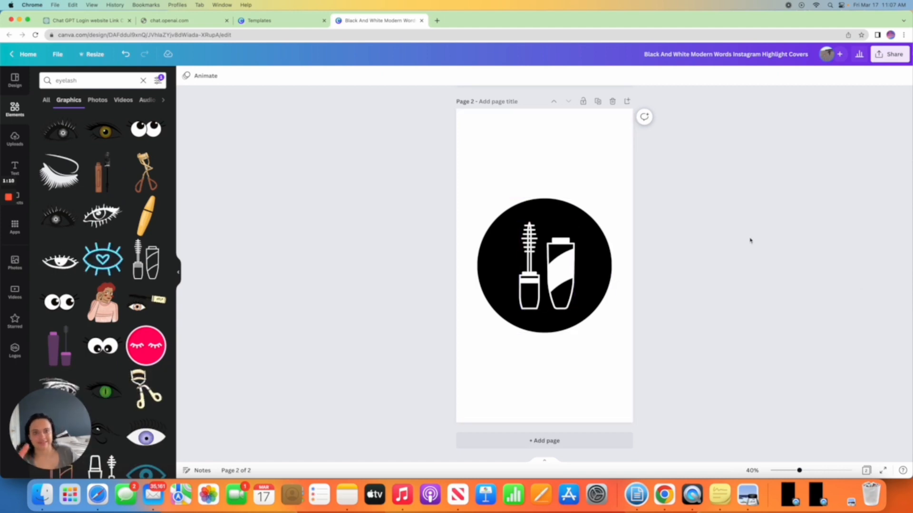
left_click(598, 101)
left_click(546, 267)
key("Delete")
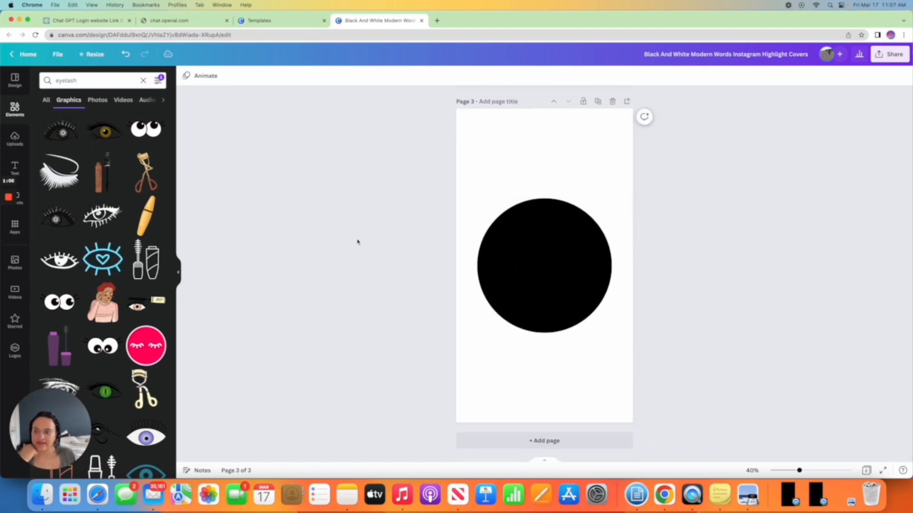
left_click(613, 102)
Duplicate the Testimonials page and move the copy below the mascara page as page 3
scroll(654, 159, "up", 7)
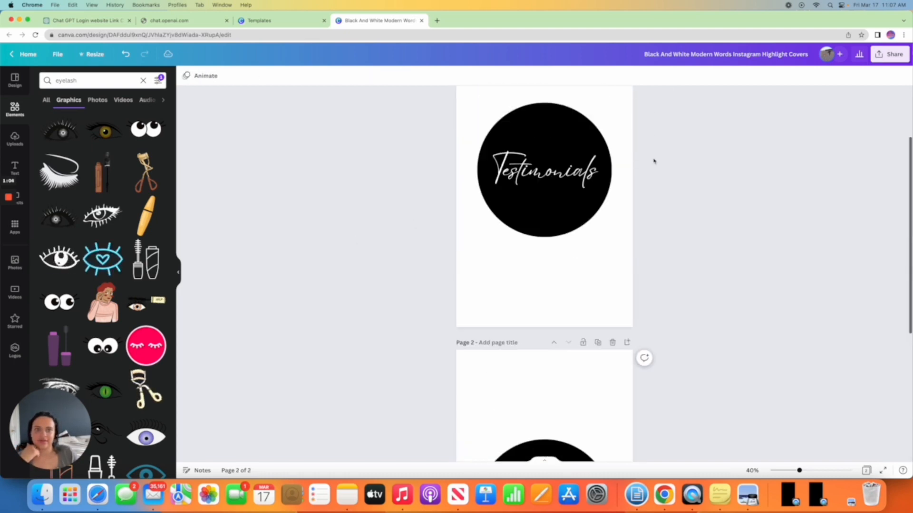
left_click(598, 102)
left_click(570, 102)
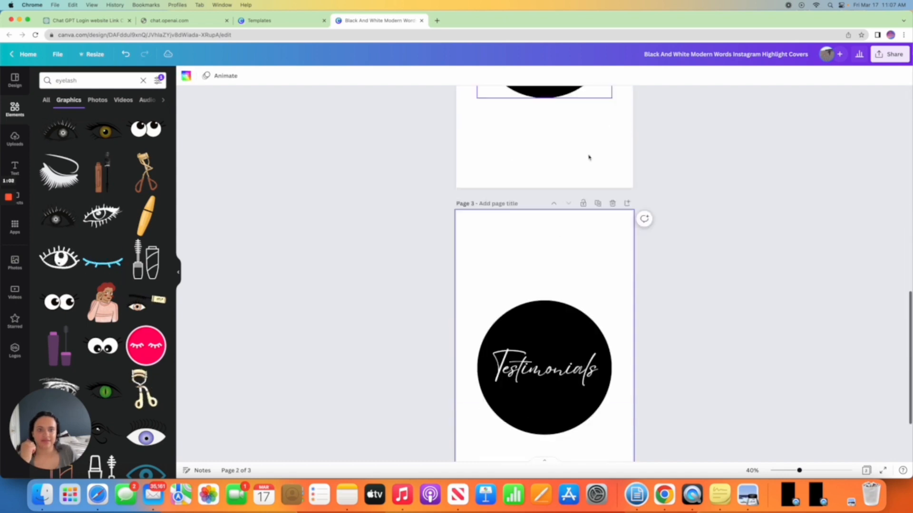
Replace the Testimonials text on page 3 with "Lashes"
double_click(563, 265)
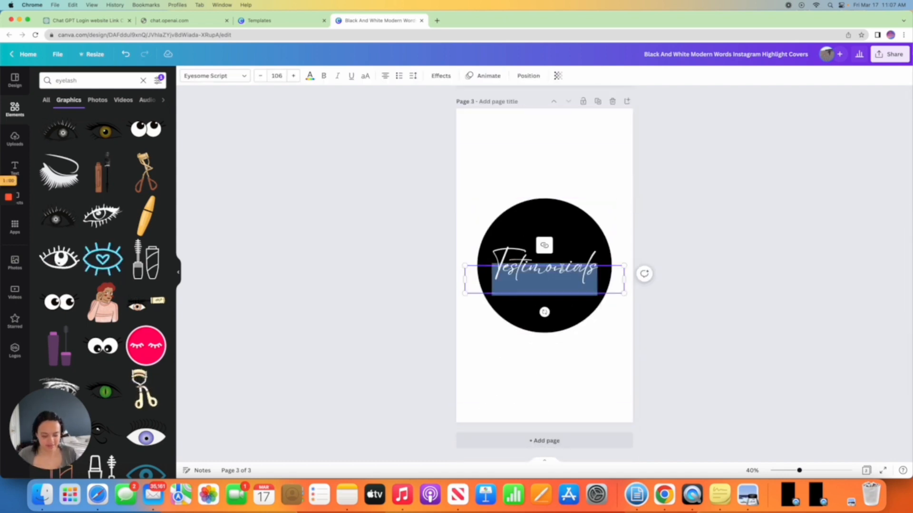
type("Lashr")
key("BackSpace")
type("es")
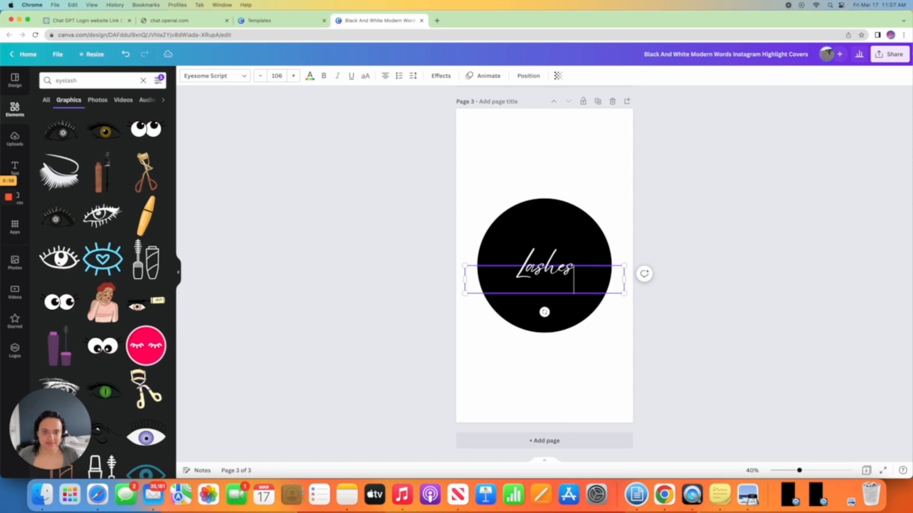
left_click(740, 222)
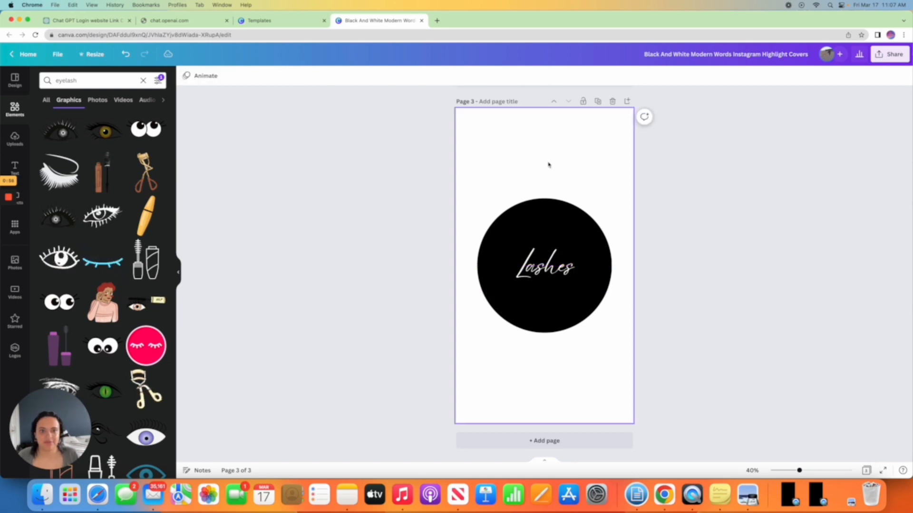
Duplicate the Lashes page and delete the text from the copy, leaving an empty black circle on page 4
left_click(598, 102)
left_click(555, 268)
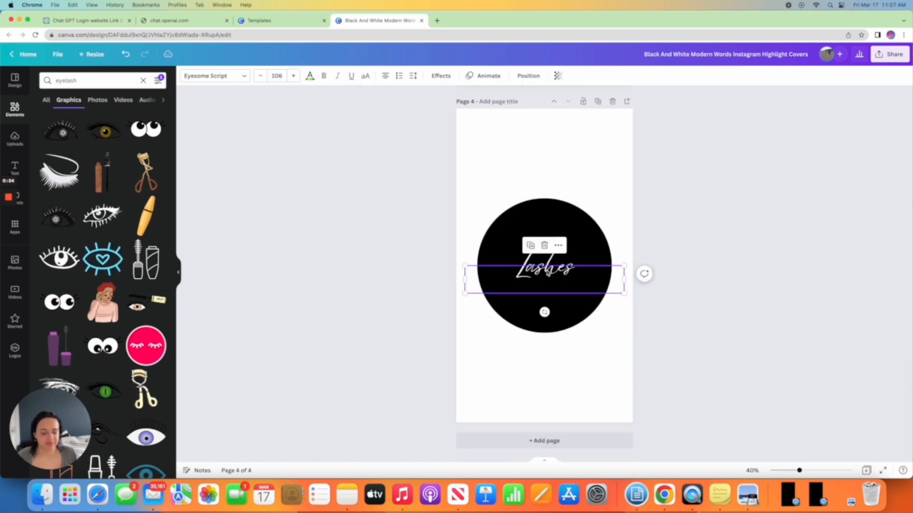
key("BackSpace")
left_click(250, 274)
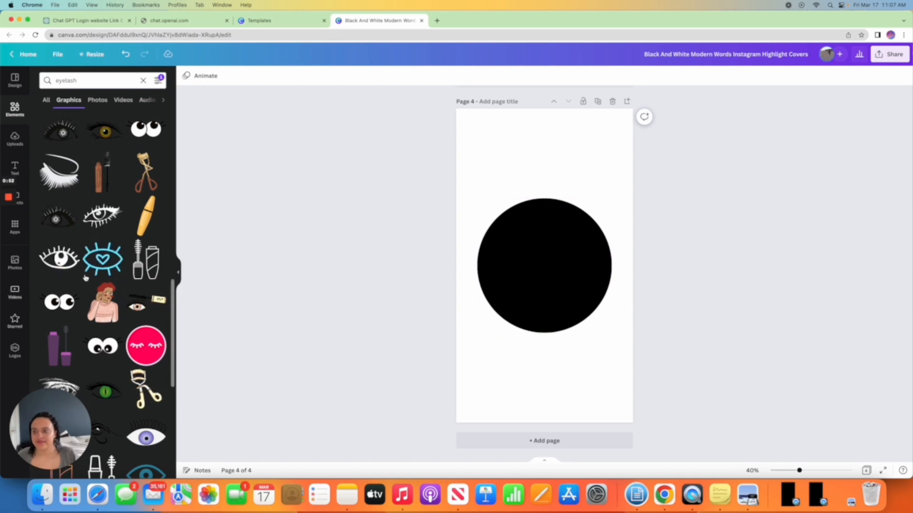
Add the closed-eye graphic with long lashes and a winged lid from the eyelash results to page 4
scroll(138, 261, "down", 5)
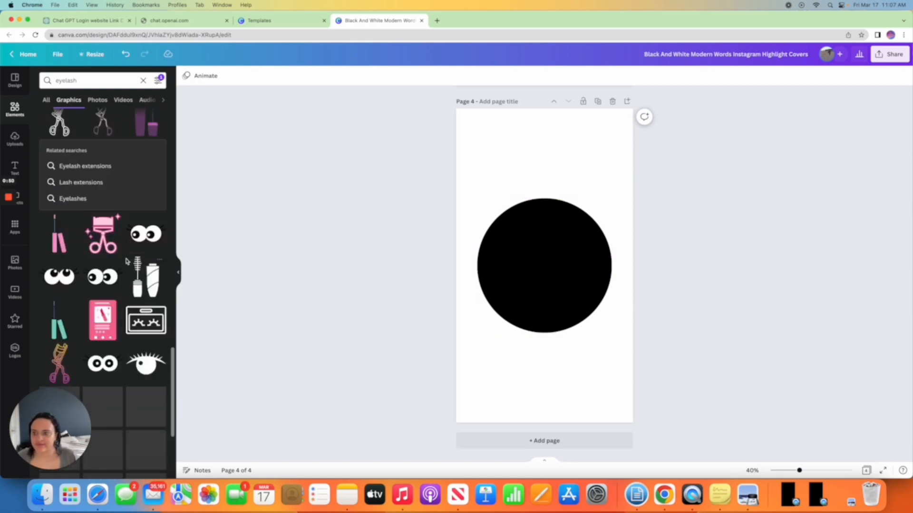
scroll(135, 261, "down", 6)
scroll(126, 262, "down", 2)
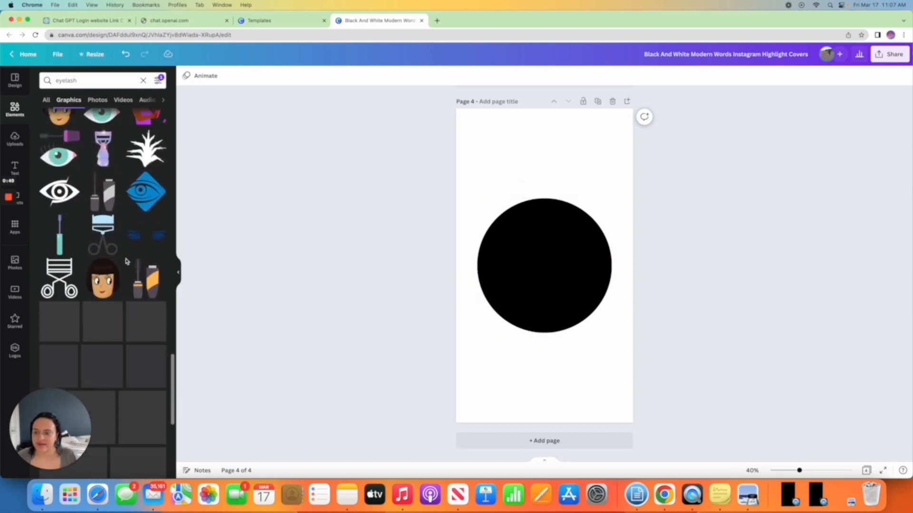
scroll(126, 261, "up", 15)
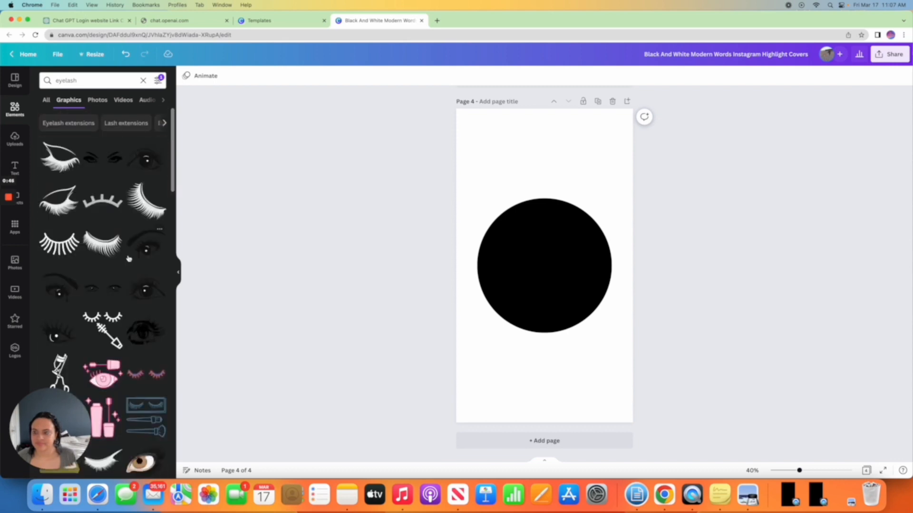
left_click(56, 213)
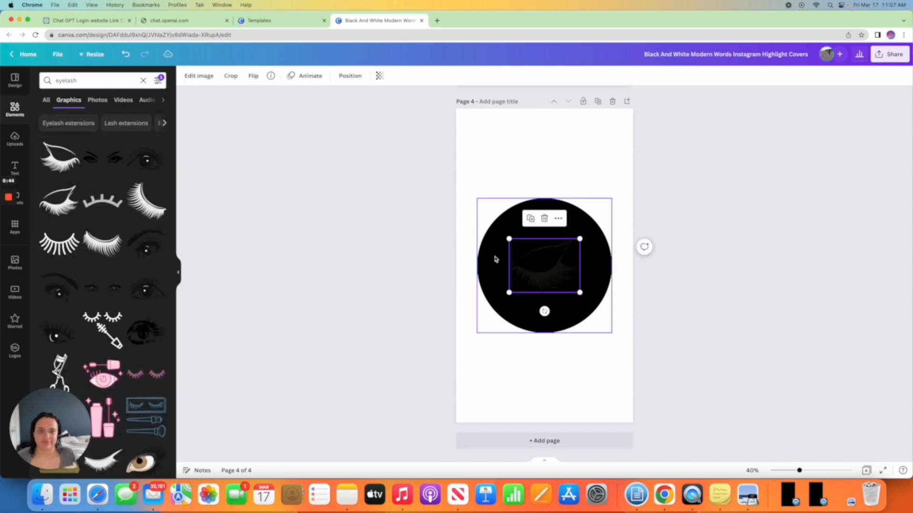
Recolour the closed-eye lash graphic white and enlarge it slightly, centred in the black circle
left_click(186, 76)
left_click(48, 186)
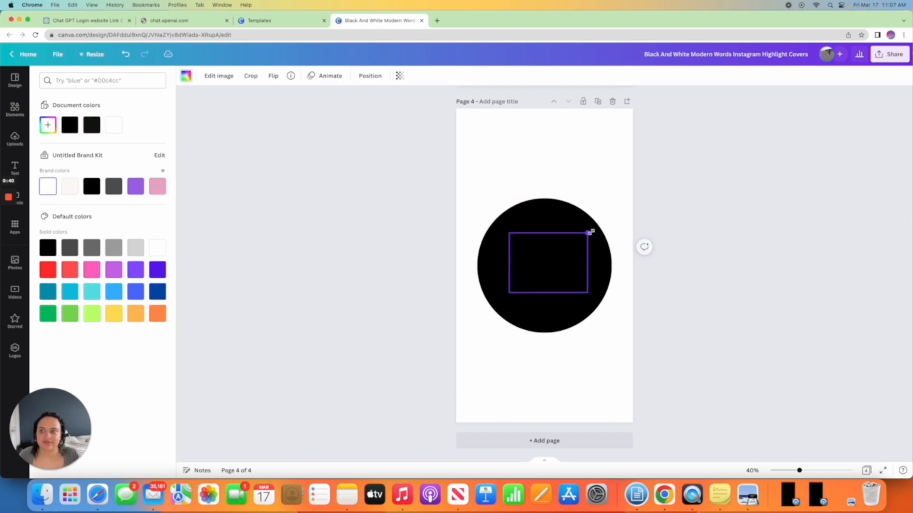
left_click_drag(577, 247, 576, 253)
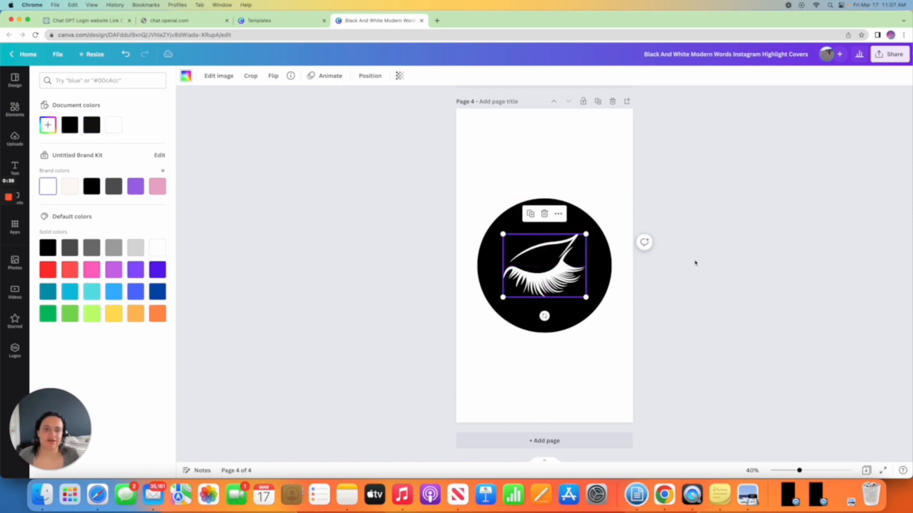
left_click(692, 250)
Duplicate the Lashes page and move the copy to the end of the design as page 5
scroll(692, 240, "up", 10)
scroll(677, 233, "down", 3)
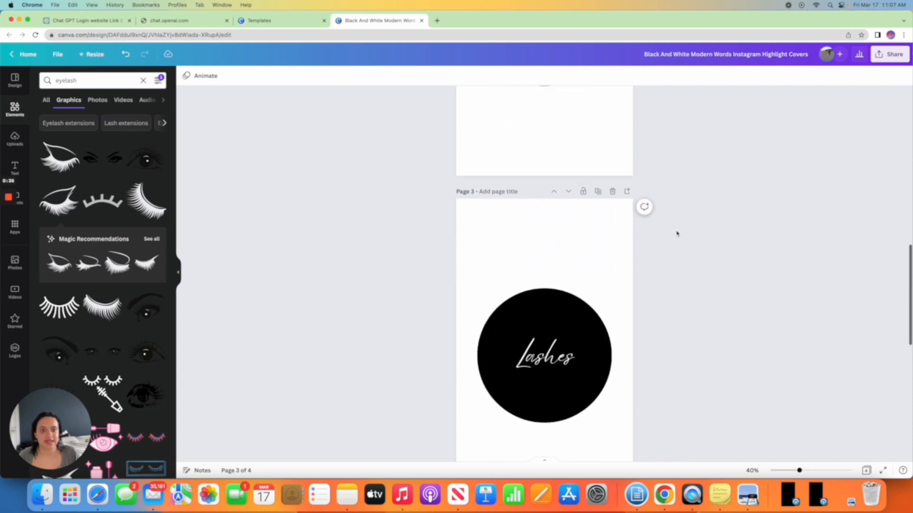
left_click(598, 189)
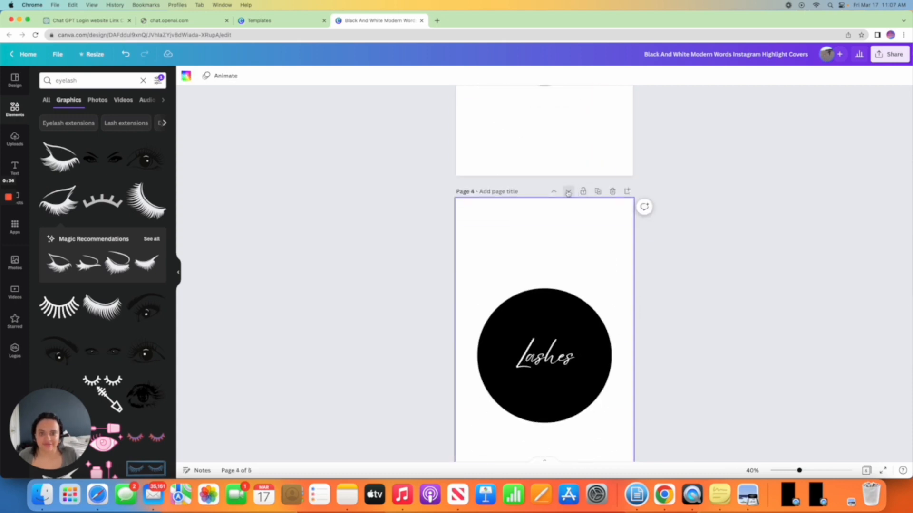
scroll(729, 277, "down", 5)
Replace the Lashes text on page 5 with "Price List", centred in the black circle
left_click(558, 269)
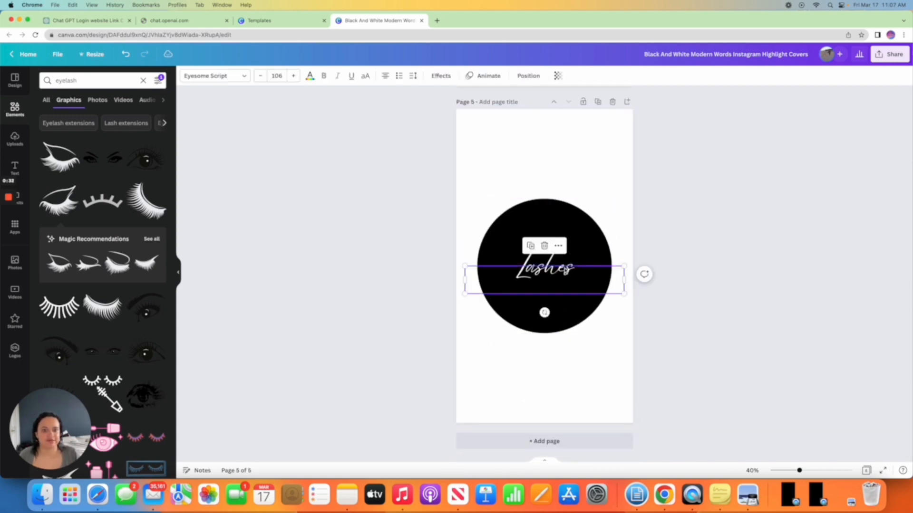
double_click(565, 270)
key("BackSpace")
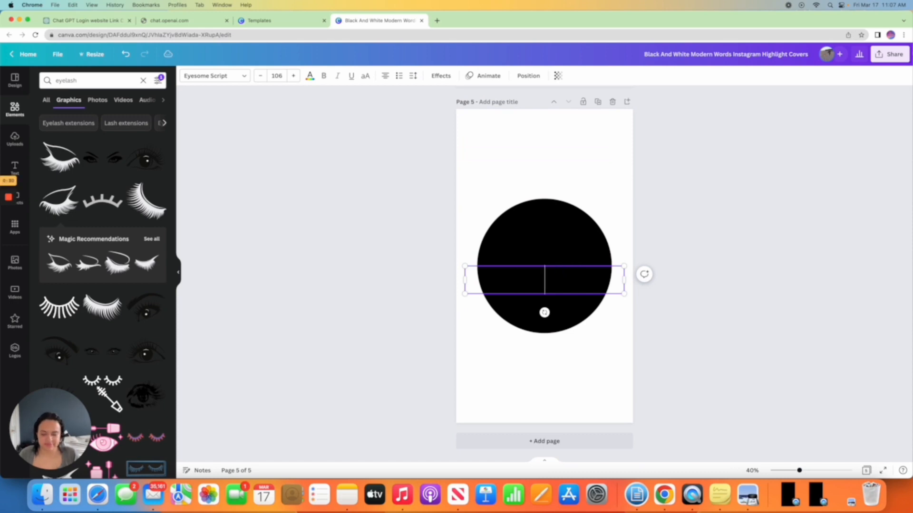
type("Price List")
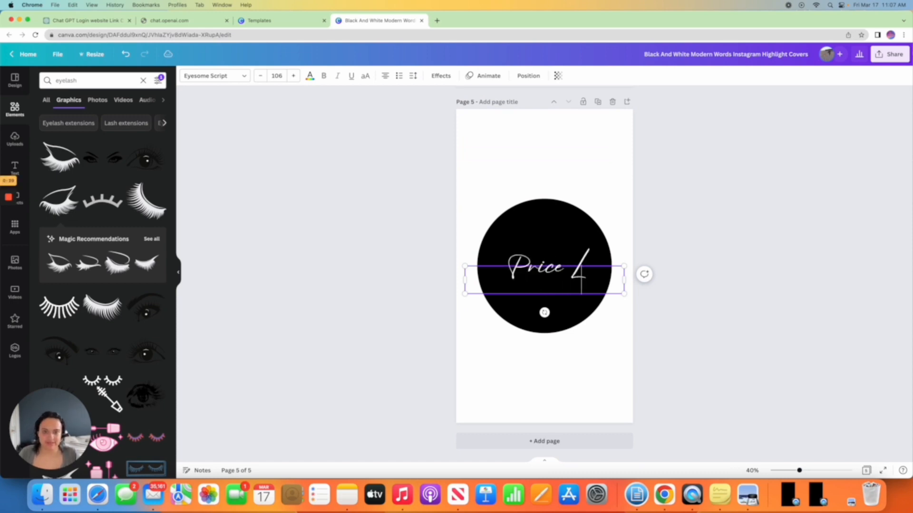
left_click(709, 276)
left_click(552, 265)
left_click_drag(560, 273, 562, 273)
left_click(713, 283)
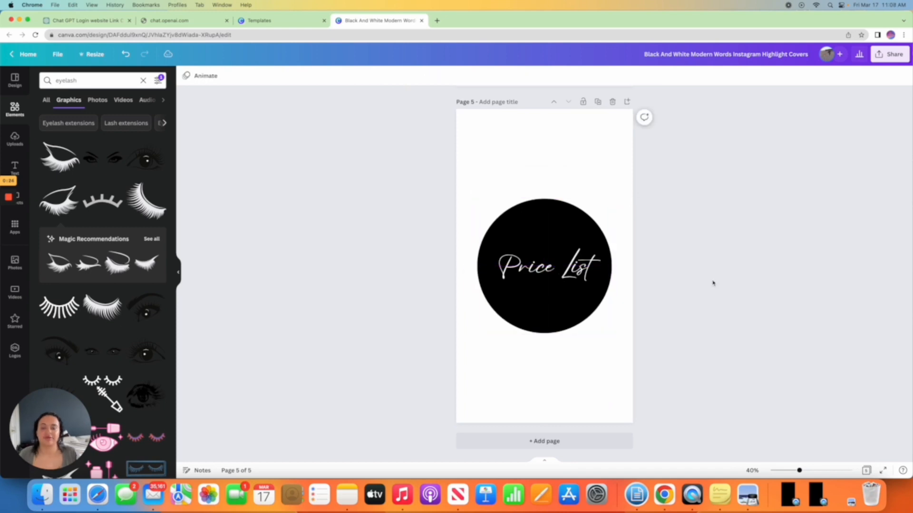
Duplicate the Price List page and delete the text from the copy, leaving an empty black circle on page 6
left_click(597, 101)
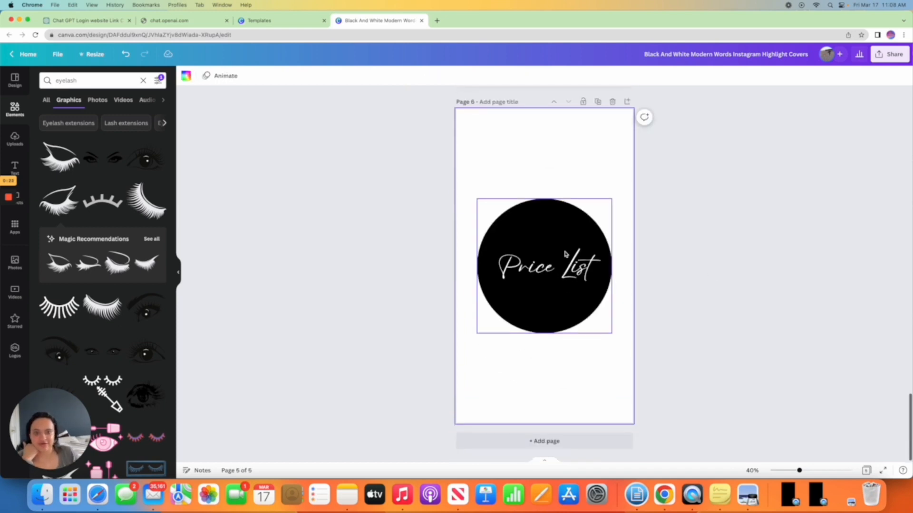
left_click(557, 269)
key("Delete")
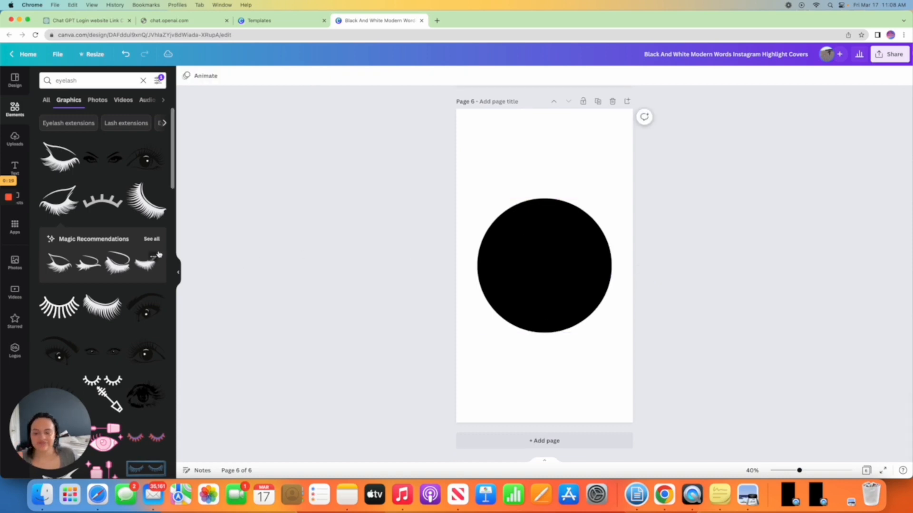
Add the eyelash curler graphic from the eyelash results to page 6 and recolour it white
scroll(142, 246, "down", 10)
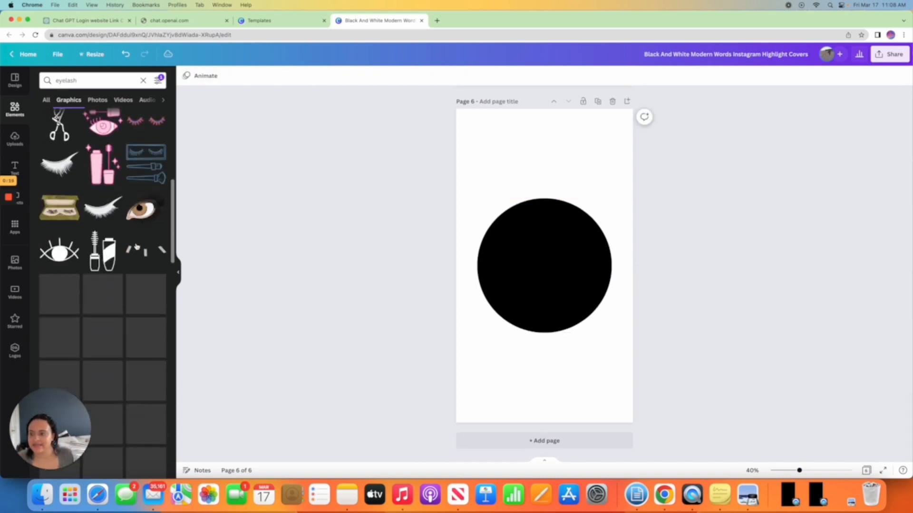
scroll(137, 246, "up", 3)
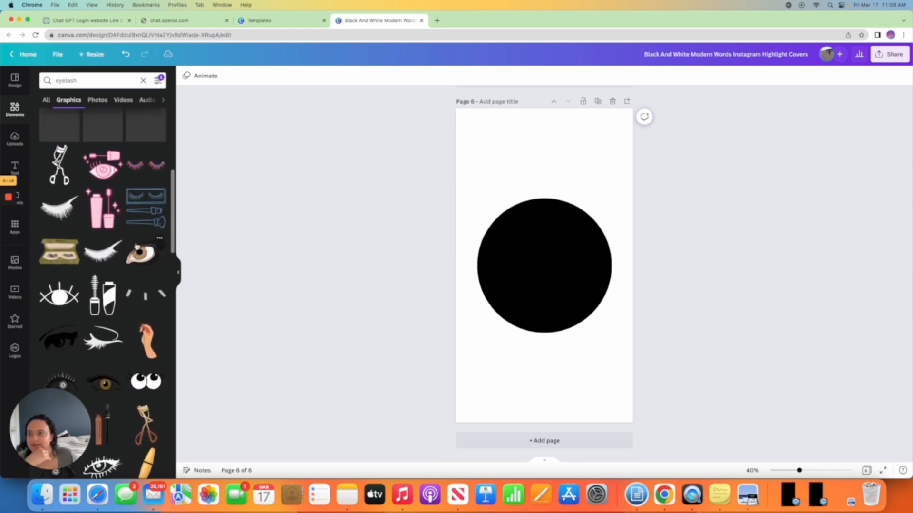
scroll(137, 247, "down", 3)
scroll(137, 247, "up", 4)
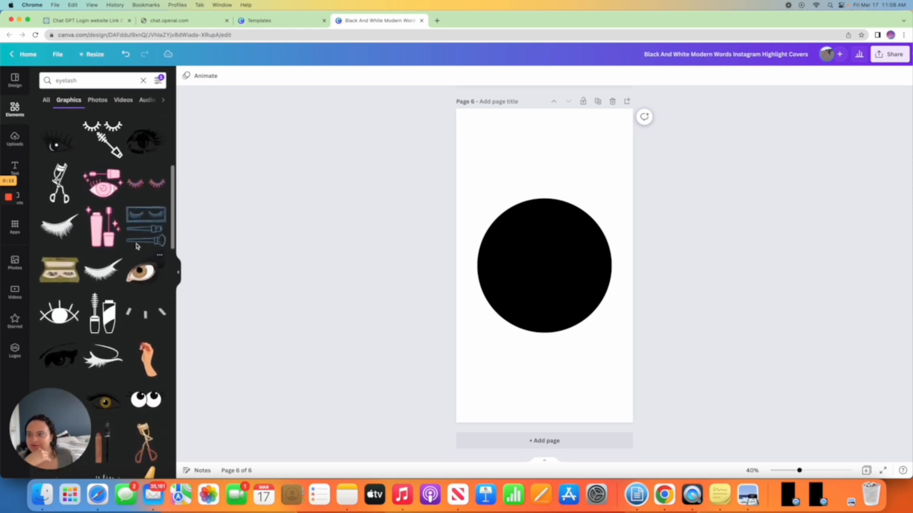
left_click(84, 215)
left_click(185, 76)
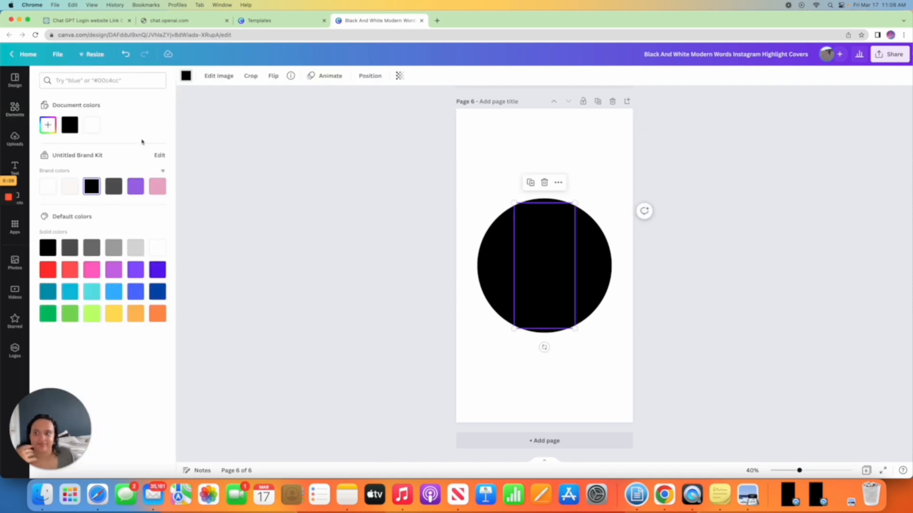
left_click(46, 189)
Tilt the eyelash curler slightly clockwise and shrink it to fit centred inside the black circle
left_click_drag(544, 348, 526, 348)
left_click_drag(527, 199, 530, 210)
left_click_drag(552, 250, 553, 245)
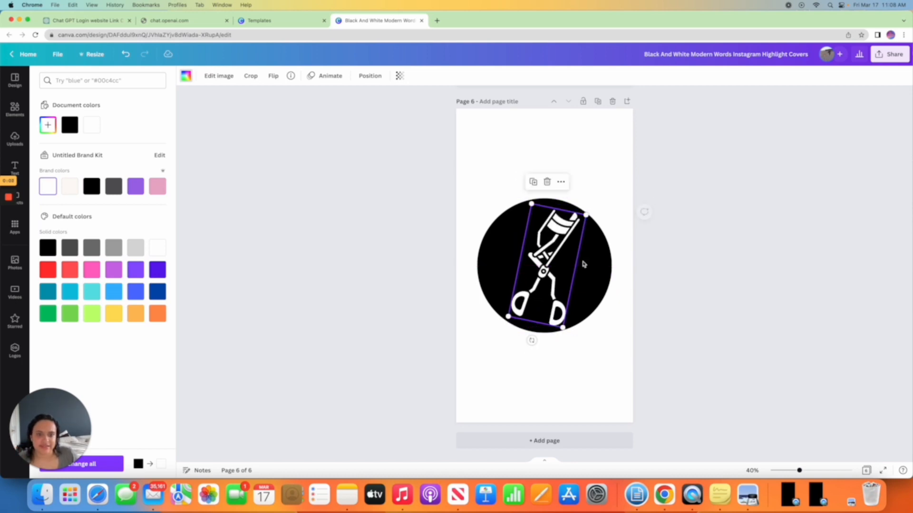
left_click(654, 293)
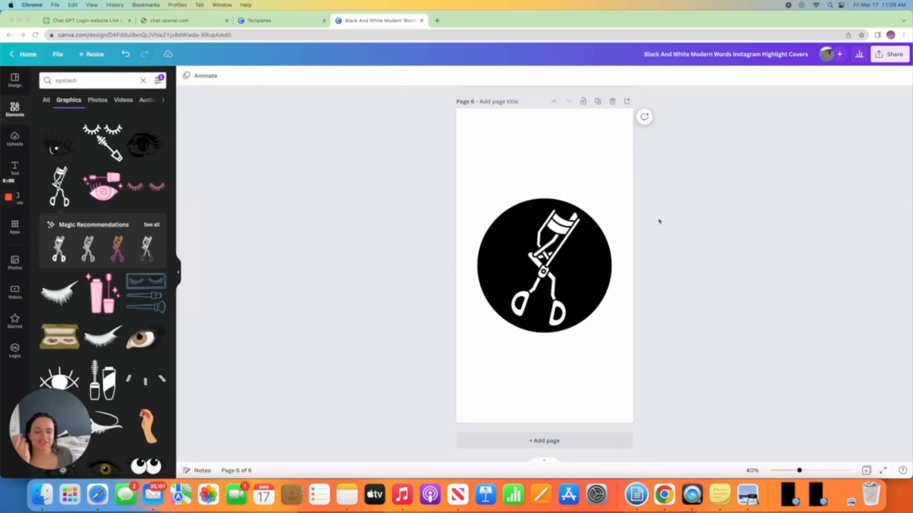
Duplicate the Price List page and move the copy after the eyelash curler page, as page 7
scroll(659, 221, "up", 15)
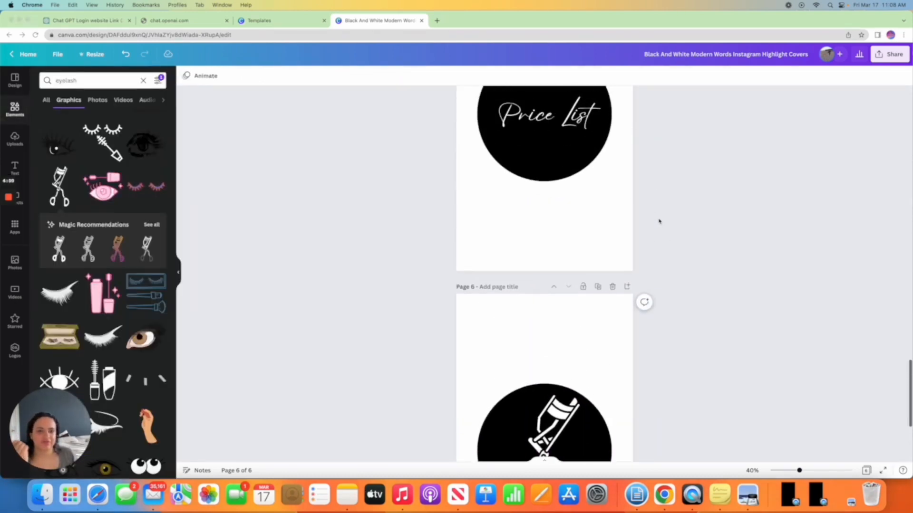
scroll(659, 221, "up", 10)
scroll(659, 221, "down", 20)
scroll(659, 221, "up", 5)
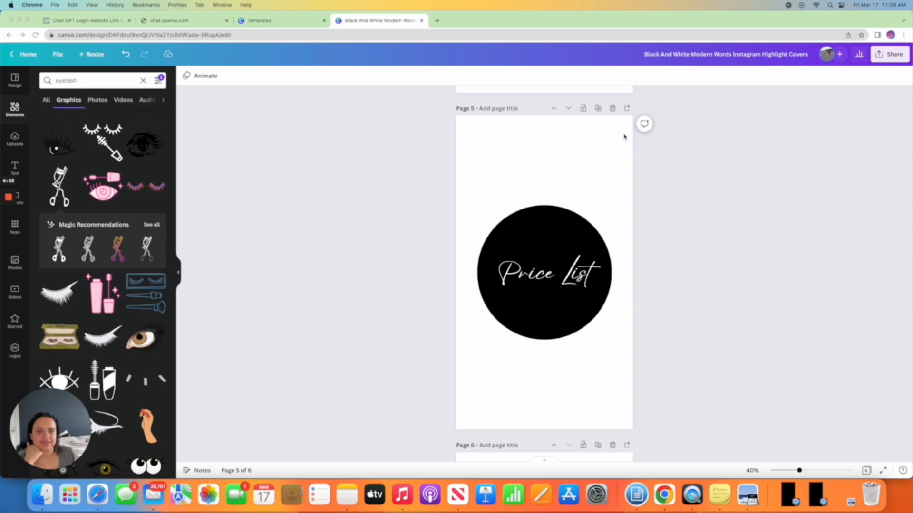
left_click(598, 109)
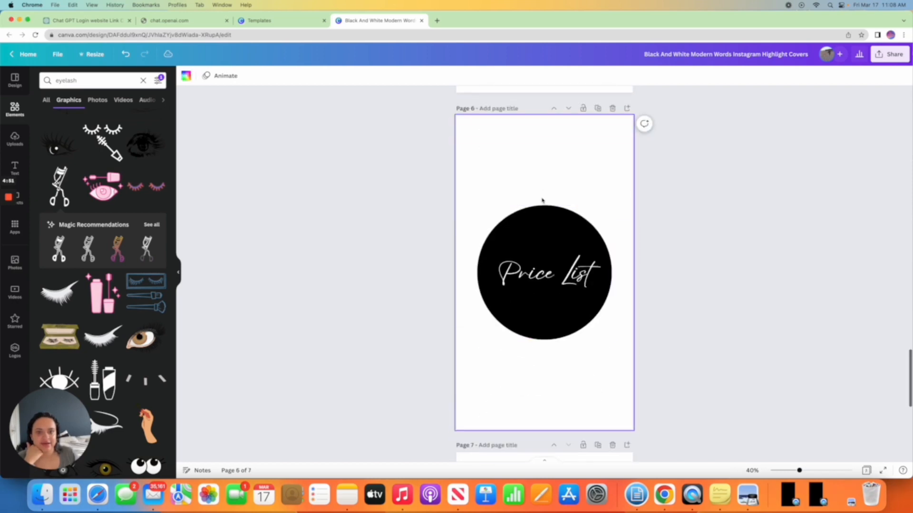
left_click(569, 109)
Replace the Price List text on page 7 with "Services"
left_click(557, 269)
left_click(557, 269)
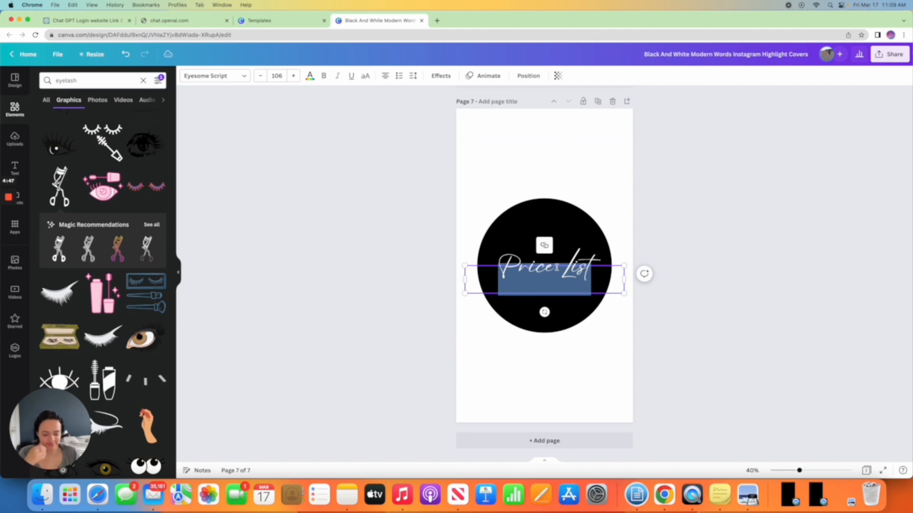
key("BackSpace")
type("Services")
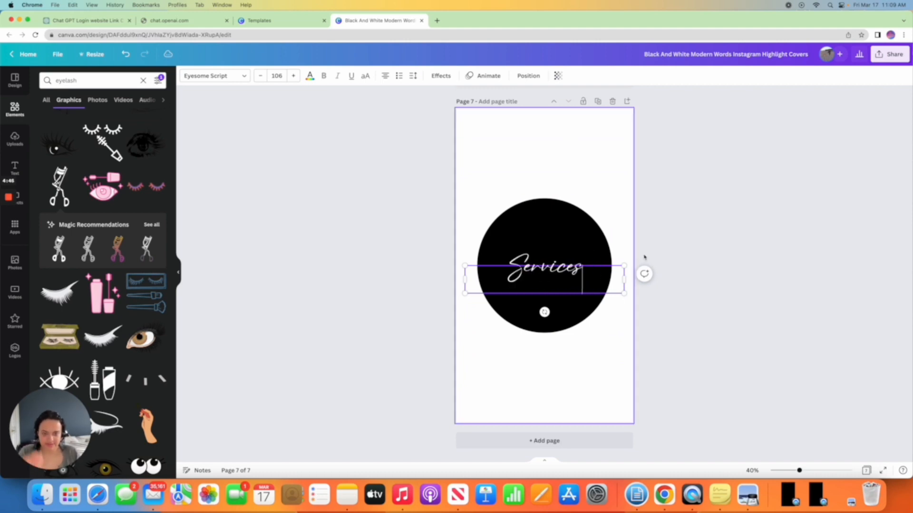
left_click(721, 243)
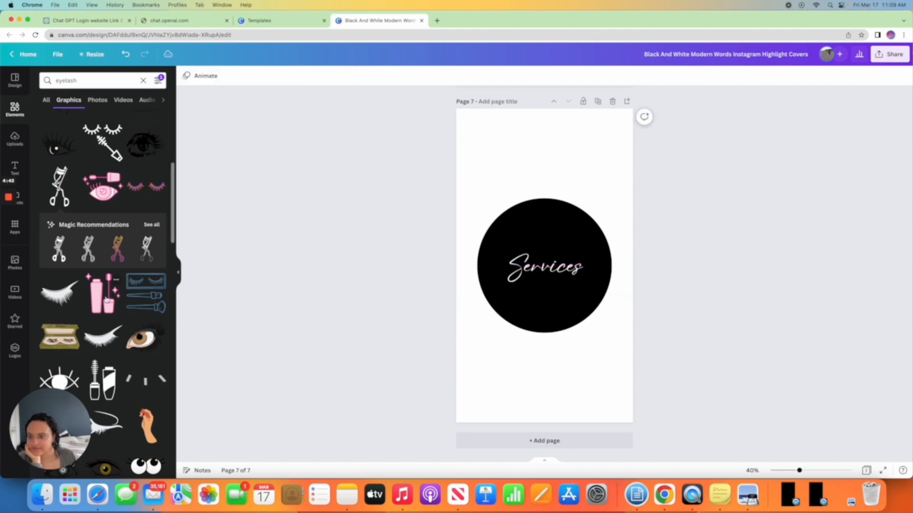
Try the three-dash lash graphic beneath the Services text, recoloured white
scroll(108, 303, "down", 5)
left_click(501, 304)
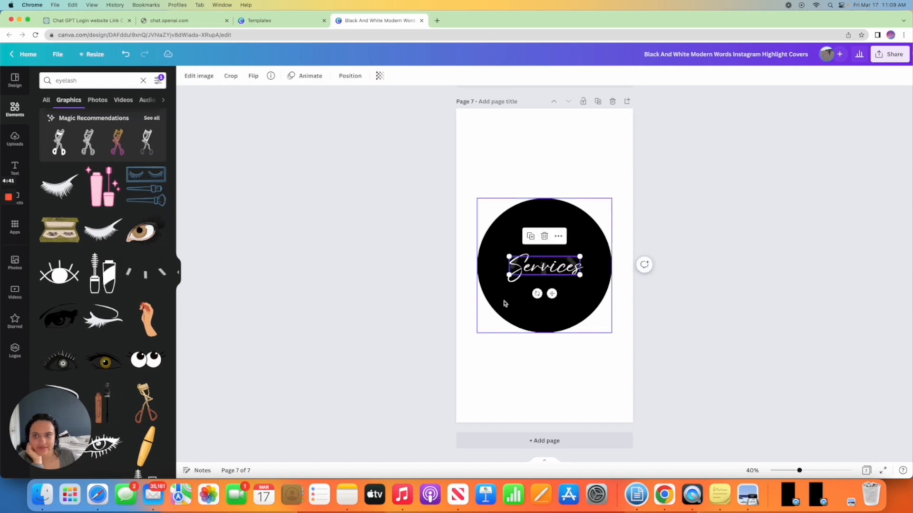
left_click_drag(551, 294, 552, 316)
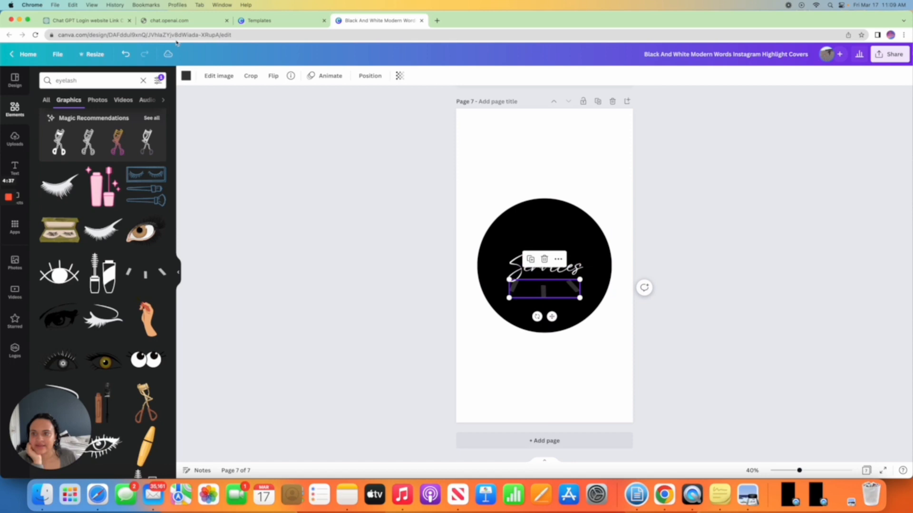
left_click(186, 76)
left_click(158, 249)
left_click(333, 243)
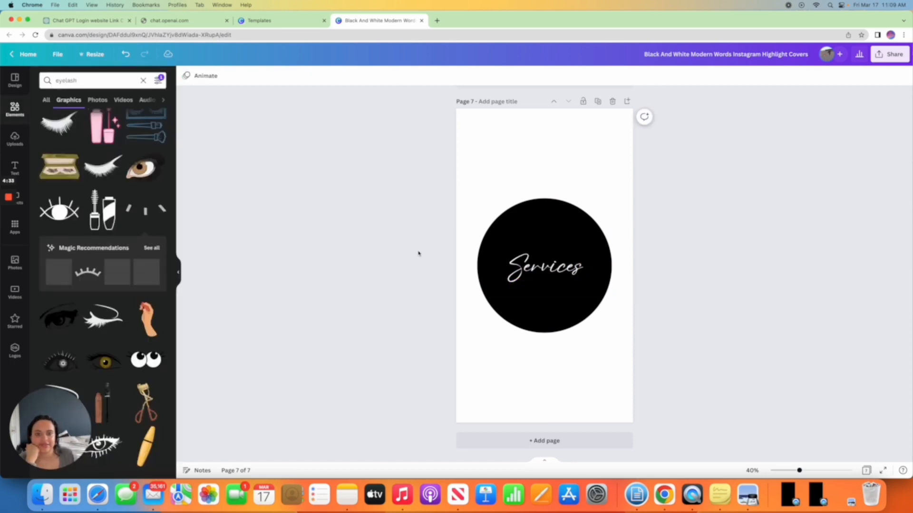
left_click(545, 297)
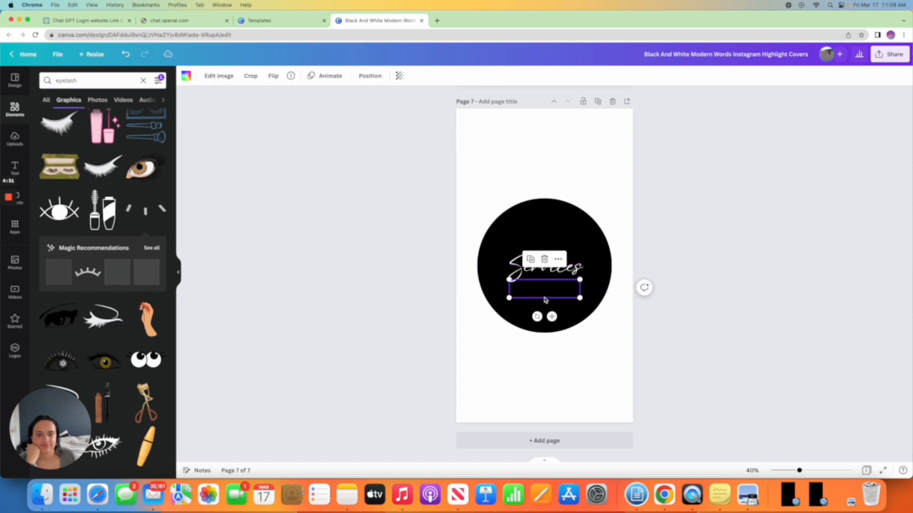
left_click(186, 76)
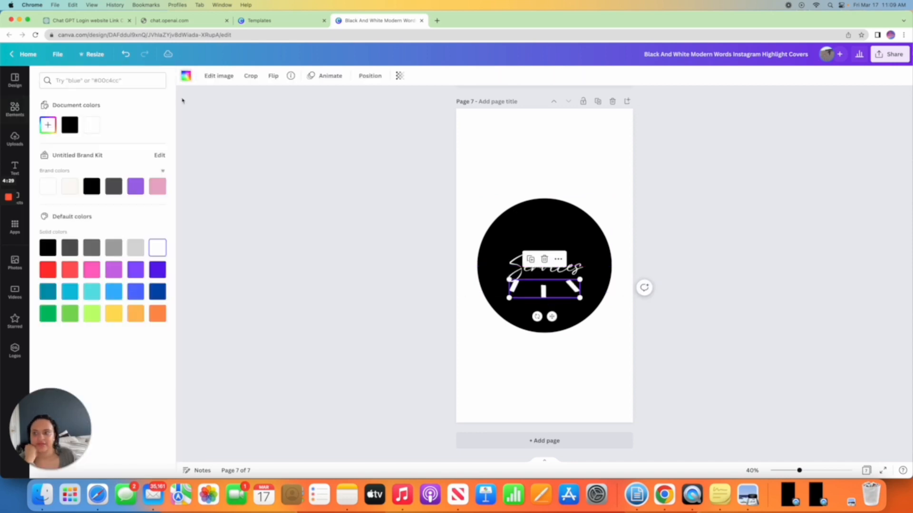
left_click(316, 189)
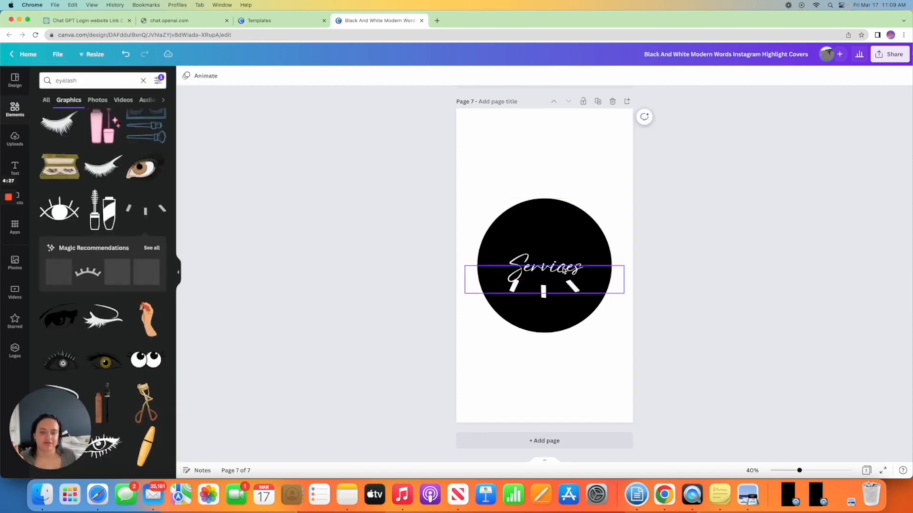
Delete the white three-dash graphic beneath the Services text
left_click(545, 298)
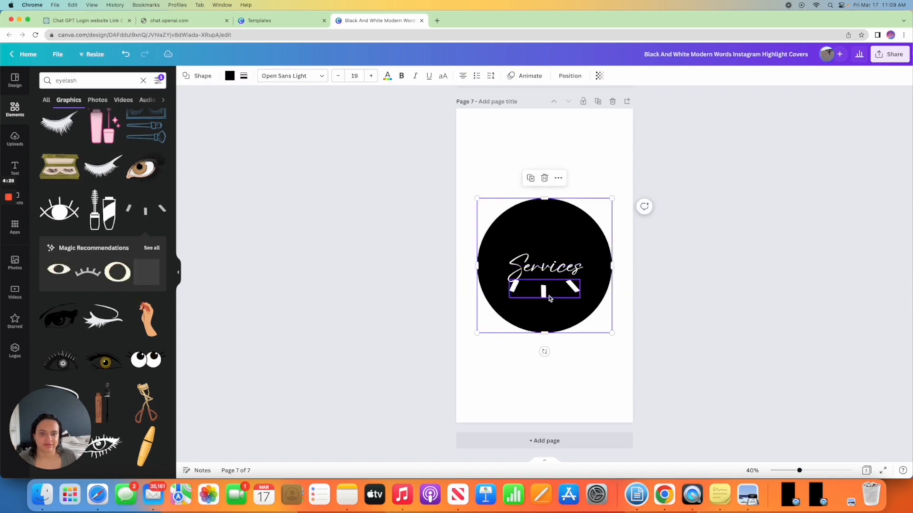
left_click(547, 298)
key("Delete")
left_click(671, 203)
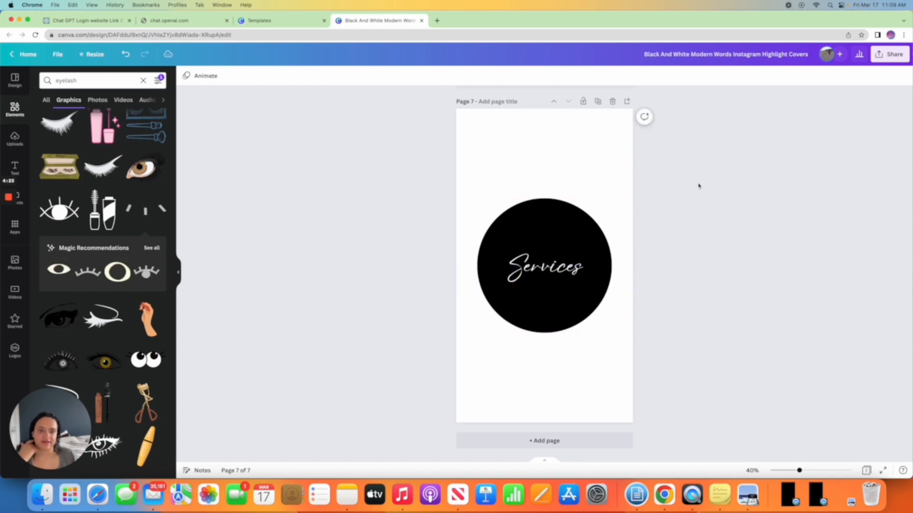
Enlarge the Services text on page 7 to font size 121
left_click(559, 269)
left_click(559, 269)
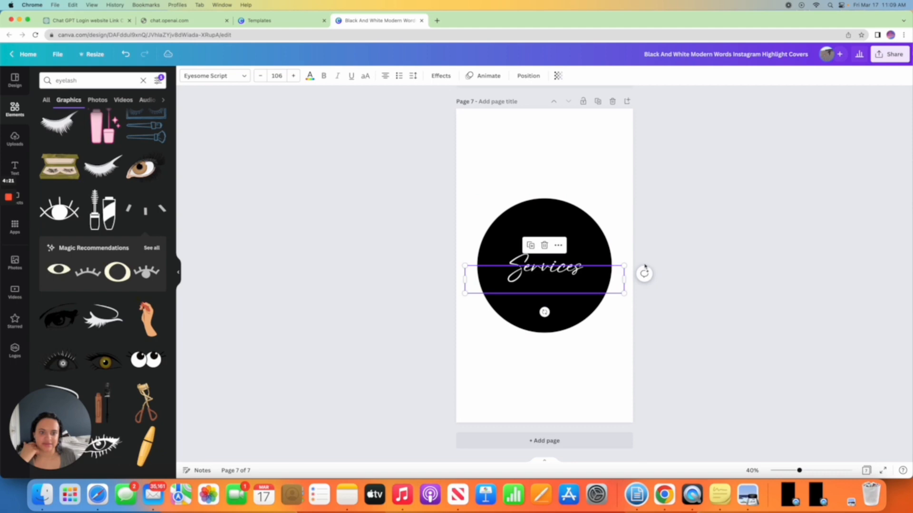
left_click_drag(622, 259, 649, 249)
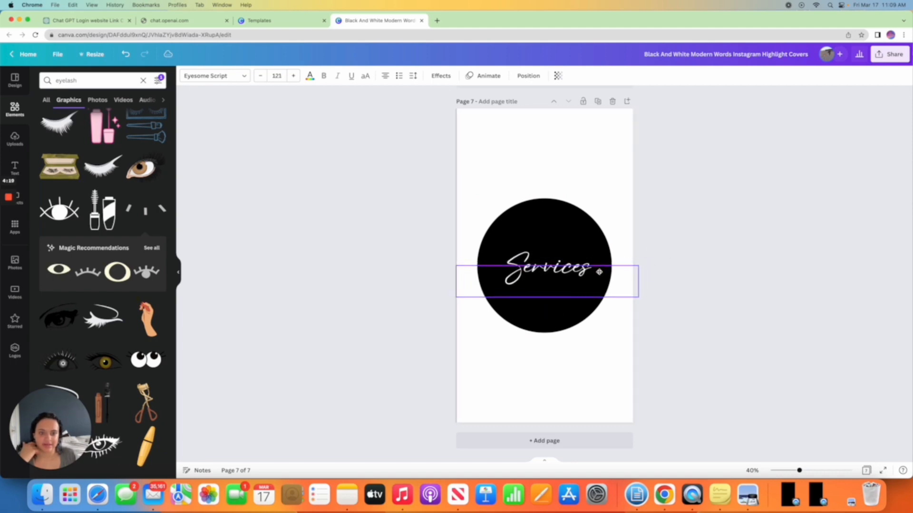
left_click(696, 248)
Duplicate the Services page and delete the text from the copy, leaving an empty black circle on page 8
left_click(597, 101)
left_click(560, 265)
left_click(561, 265)
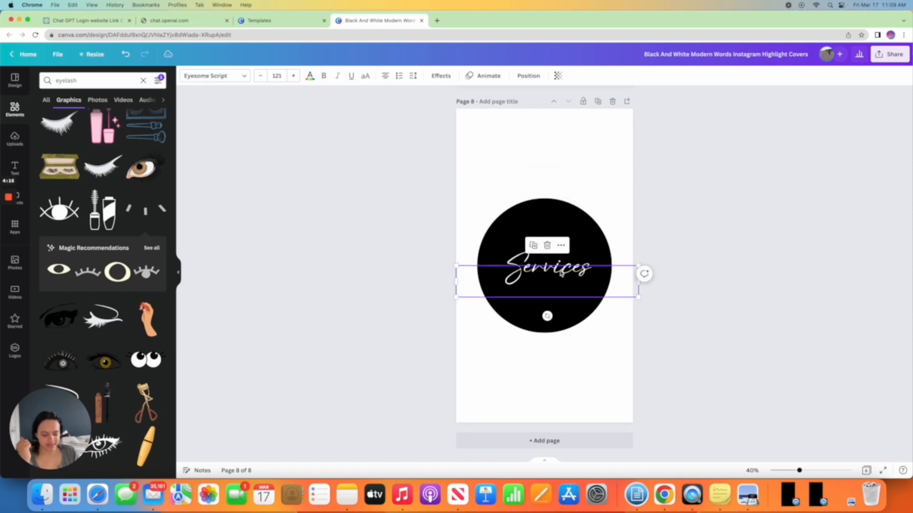
key("Delete")
Search the graphics for "lashes" and look through the results for an icon suited to page 8
left_click(74, 80)
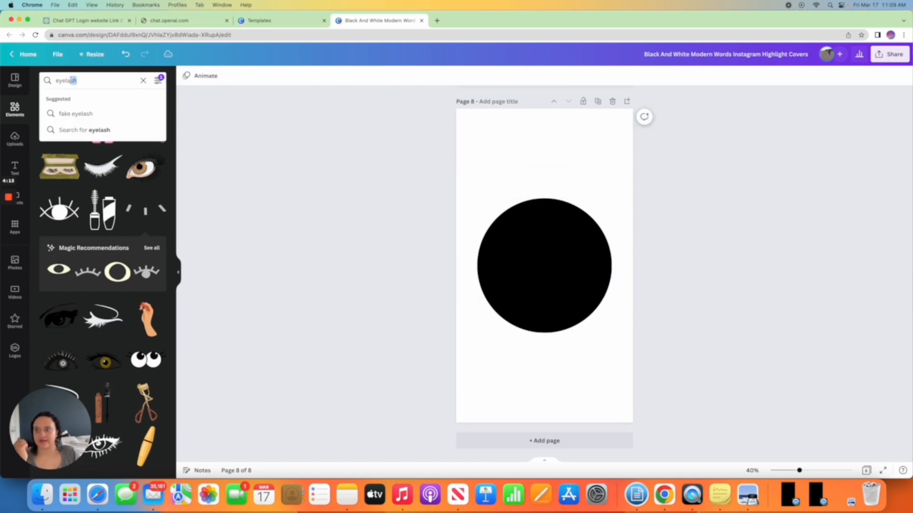
key("BackSpace")
type("lashes")
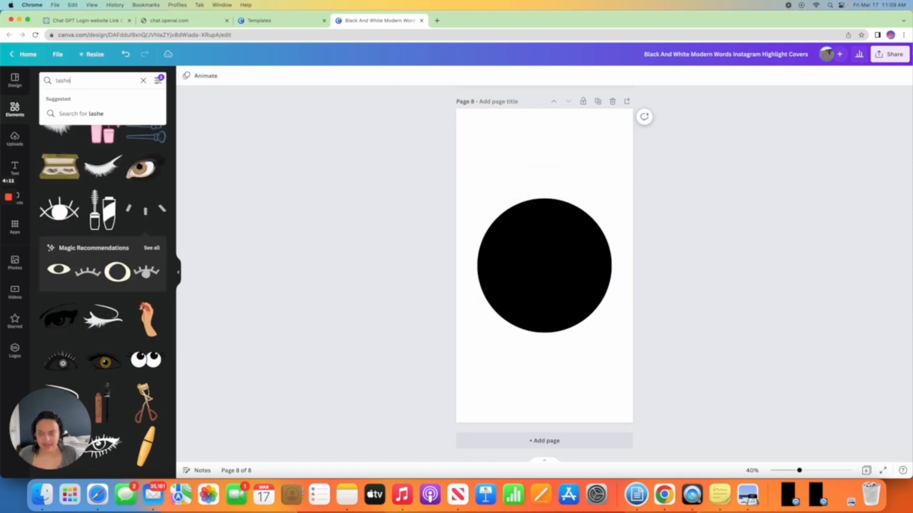
key("Return")
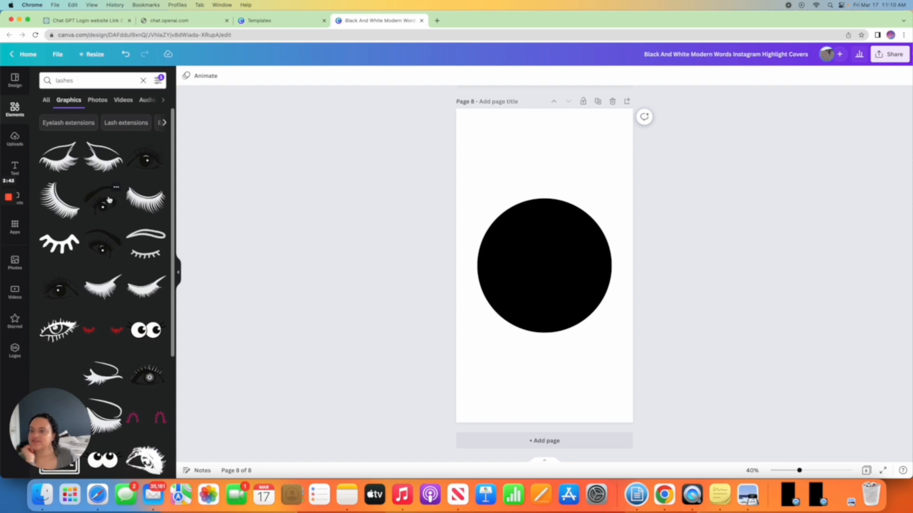
scroll(109, 199, "down", 5)
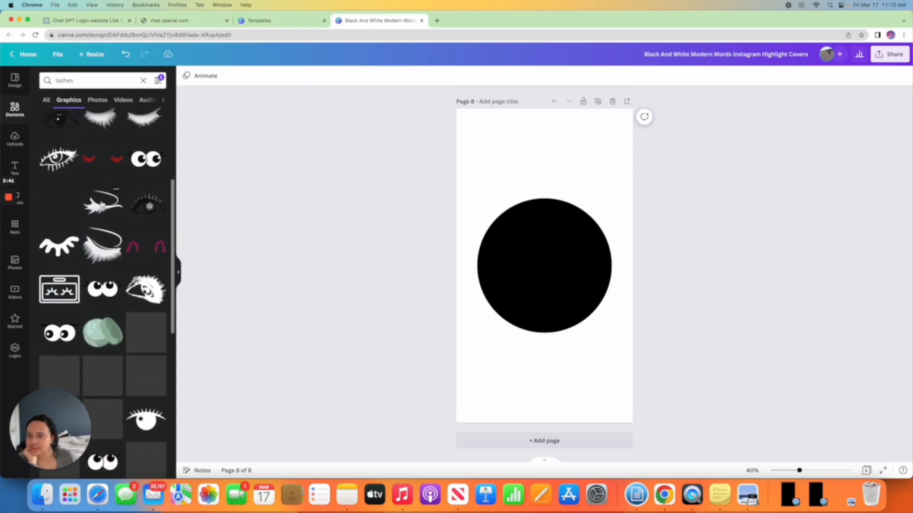
scroll(101, 204, "down", 7)
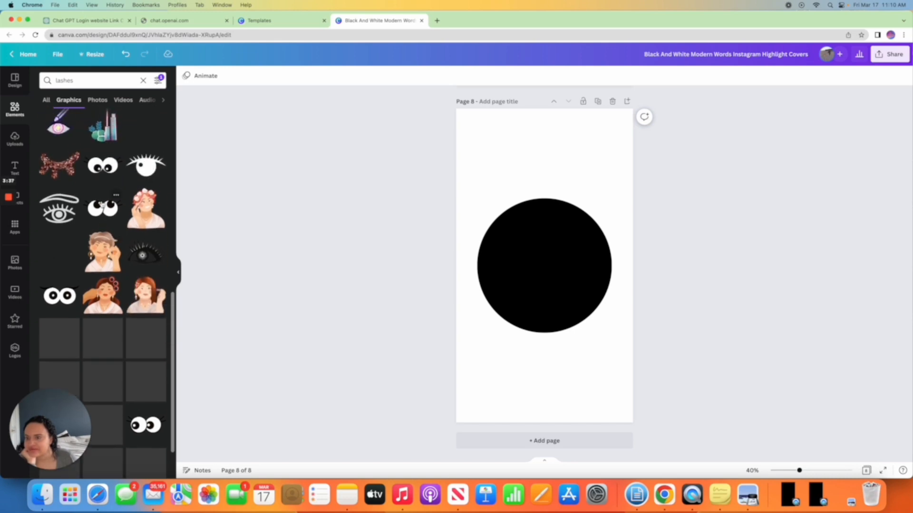
scroll(96, 208, "up", 15)
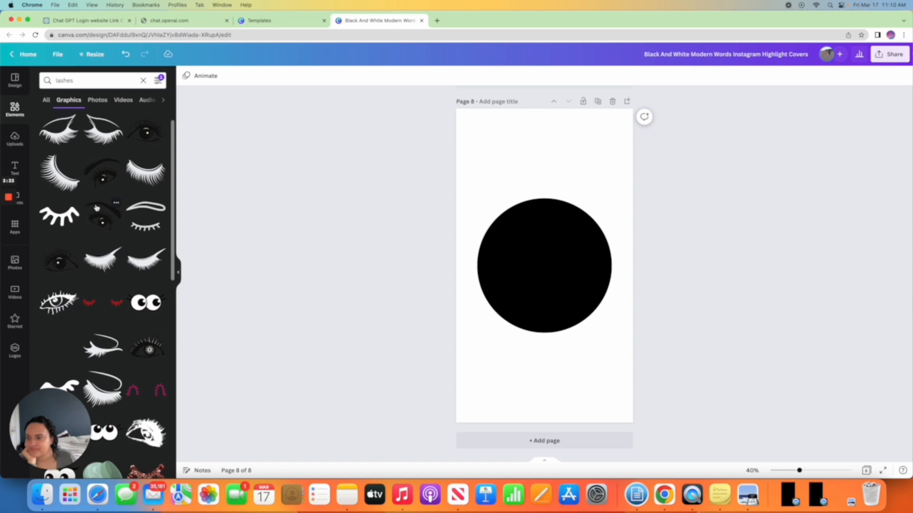
scroll(76, 286, "up", 2)
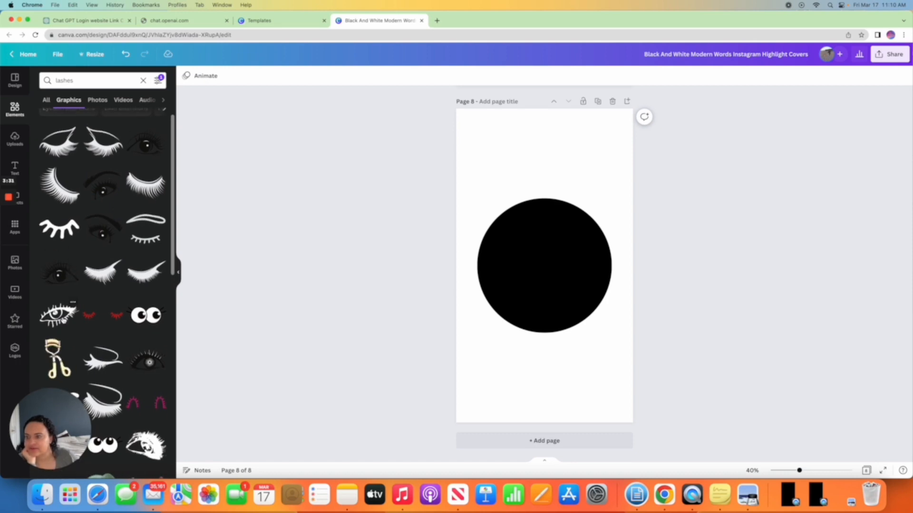
Add the sketched open eye with lashes to page 8, recolour it white and enlarge it to nearly fill the black circle
left_click(91, 317)
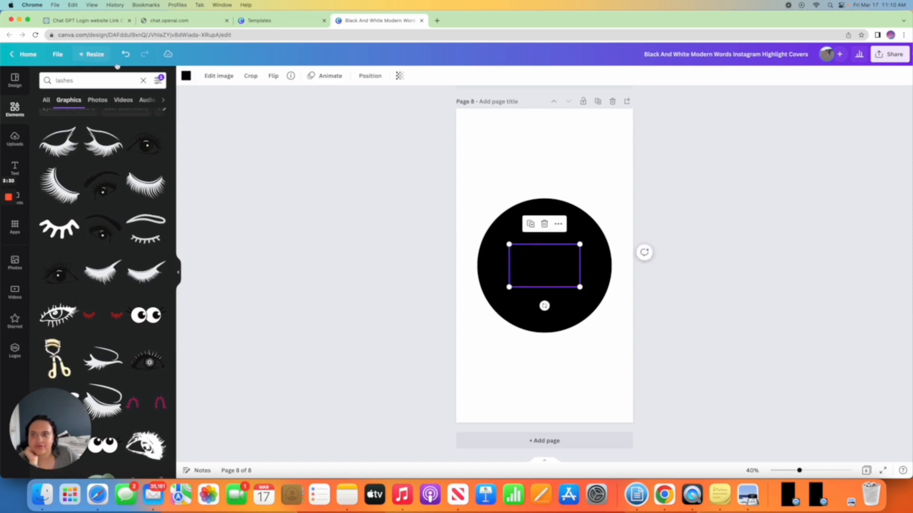
left_click(186, 76)
left_click(164, 251)
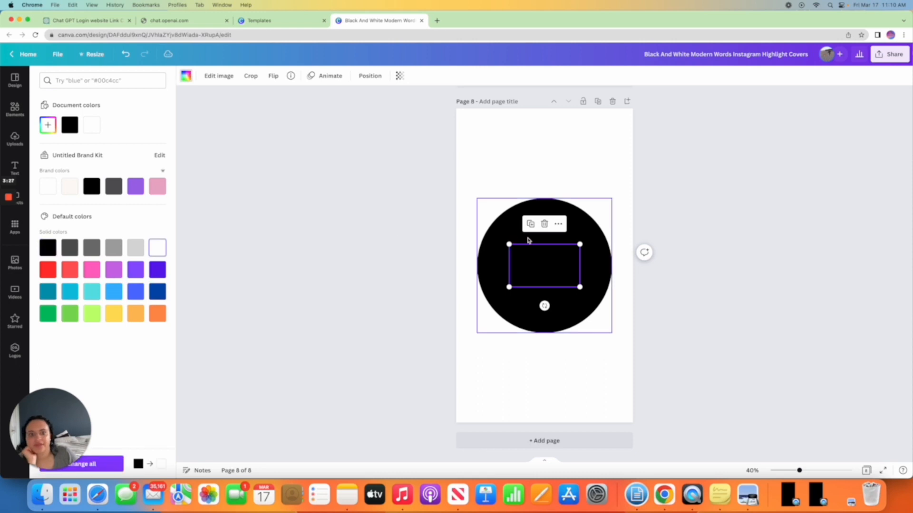
left_click_drag(579, 244, 560, 261)
left_click(686, 288)
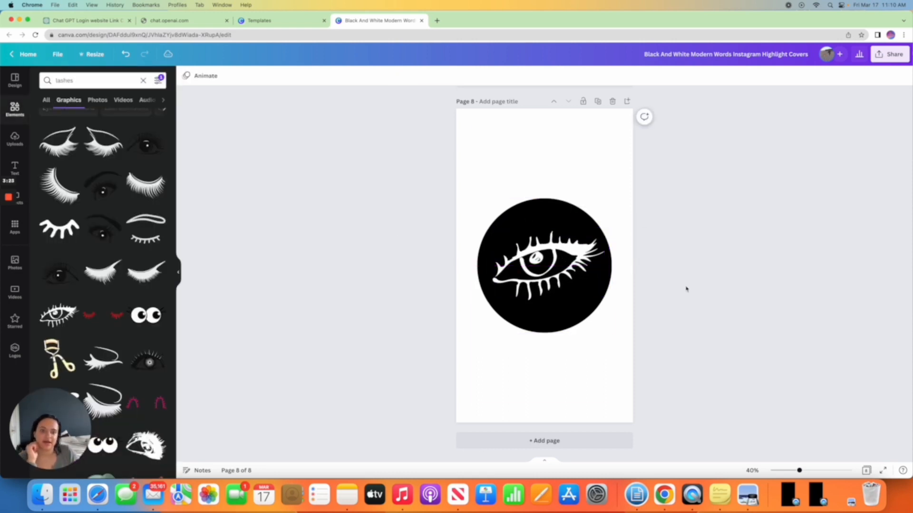
Duplicate the Services page as page 9 and change its text to "Lookbook", centred in the black circle
scroll(684, 287, "up", 5)
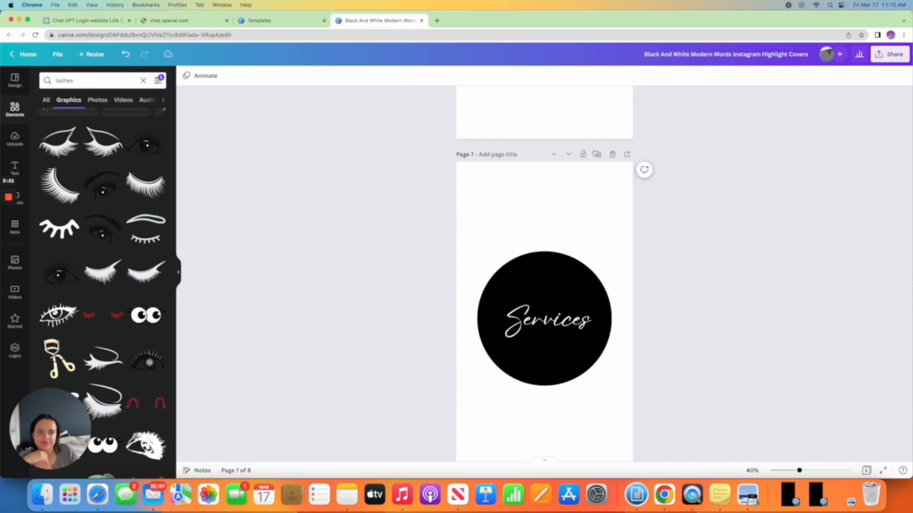
left_click(597, 154)
scroll(523, 229, "down", 5)
double_click(569, 279)
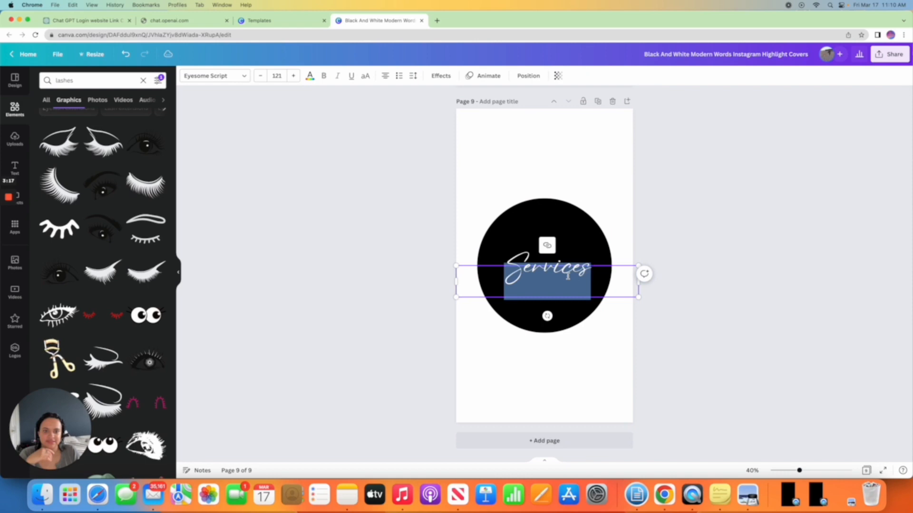
type("Lookbook")
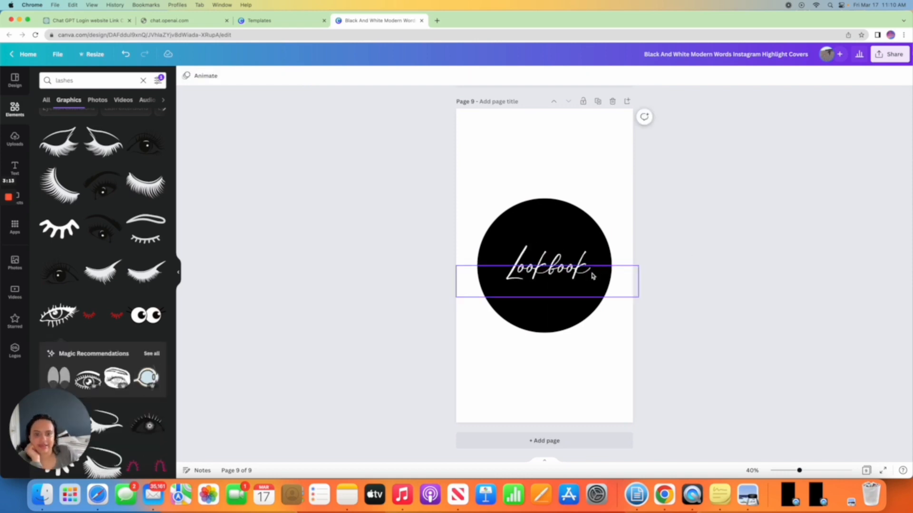
left_click_drag(591, 275, 589, 275)
left_click(675, 259)
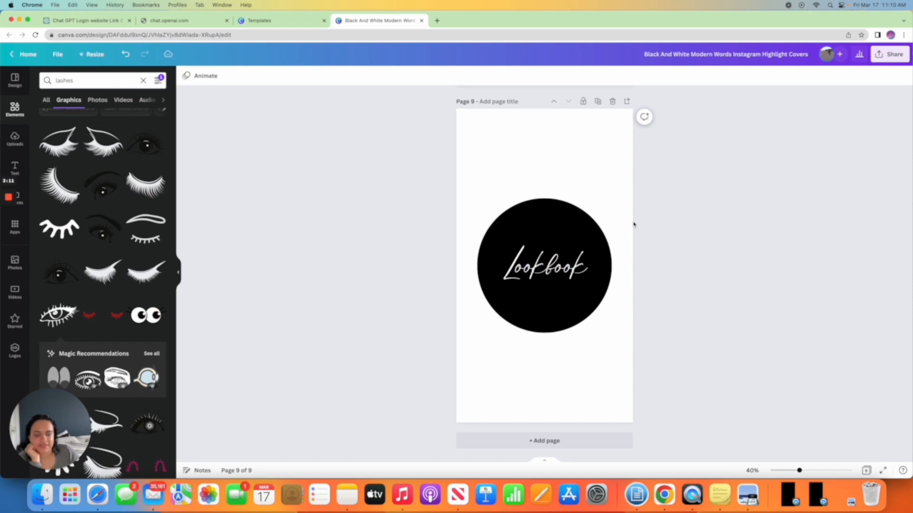
Duplicate the Lookbook page and delete the text from the copy, leaving an empty black circle on page 10
left_click(598, 102)
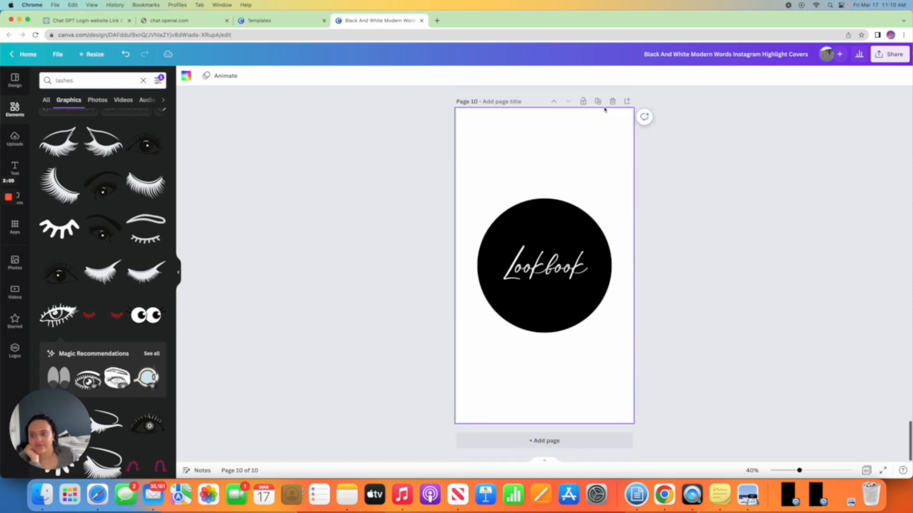
left_click(564, 273)
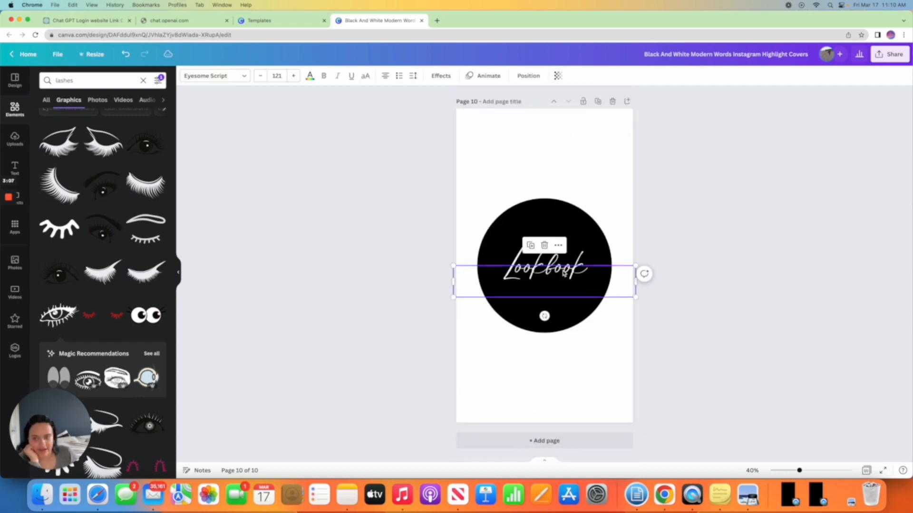
key("Delete")
Search the graphics for "mascara"
left_click(95, 81)
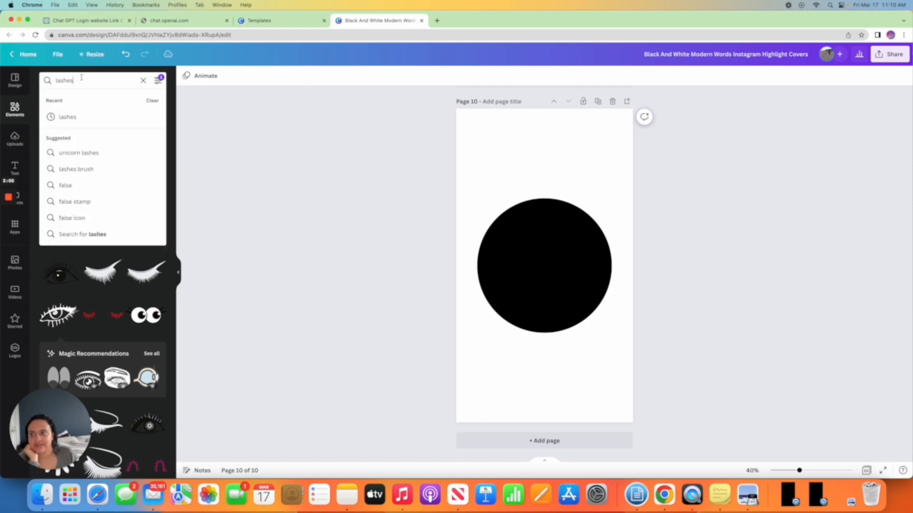
key("BackSpace")
type("mascara")
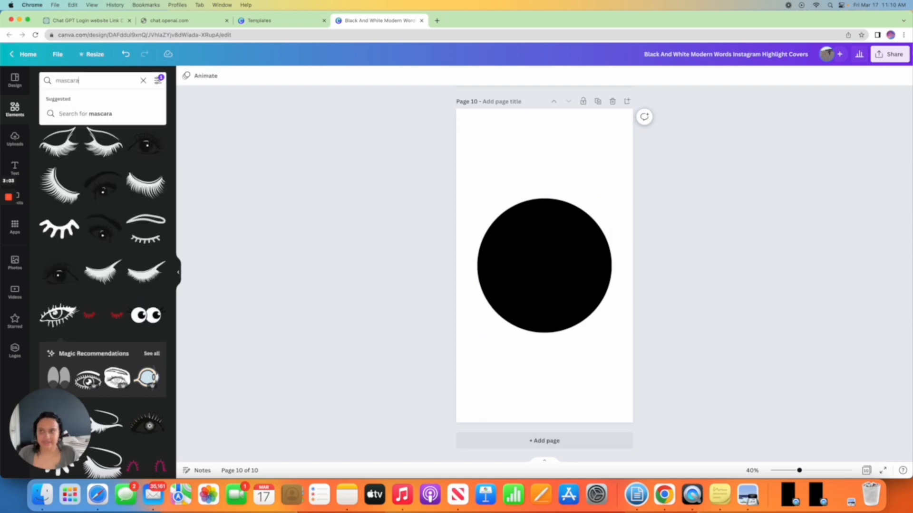
key("Return")
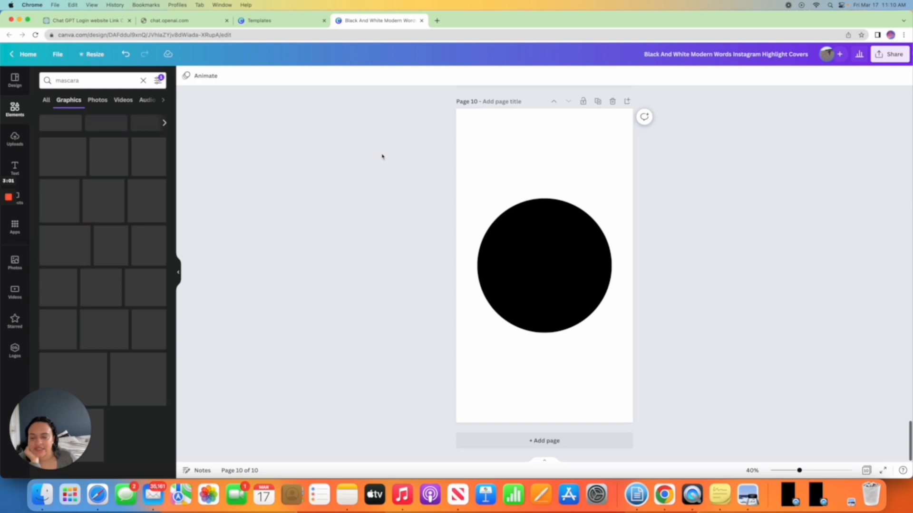
Review the existing highlight covers from page 1 through to the empty page 10
scroll(592, 167, "up", 20)
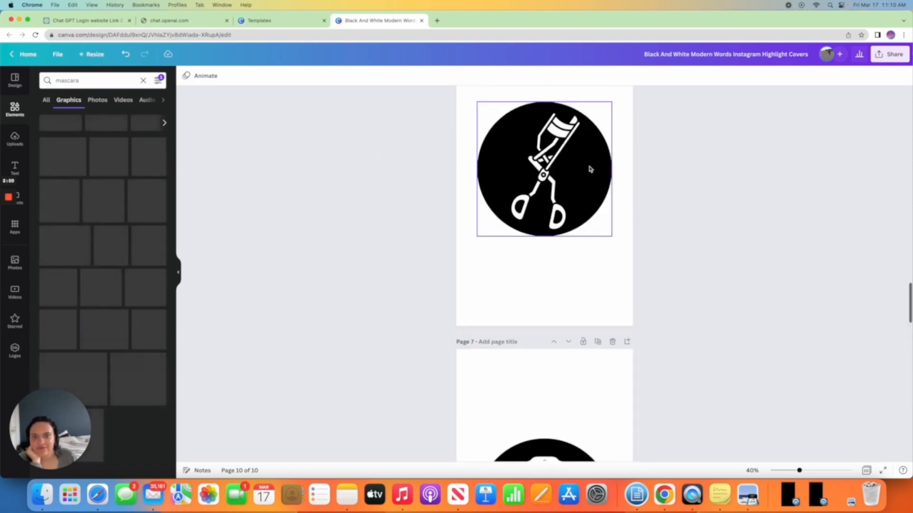
scroll(590, 169, "up", 10)
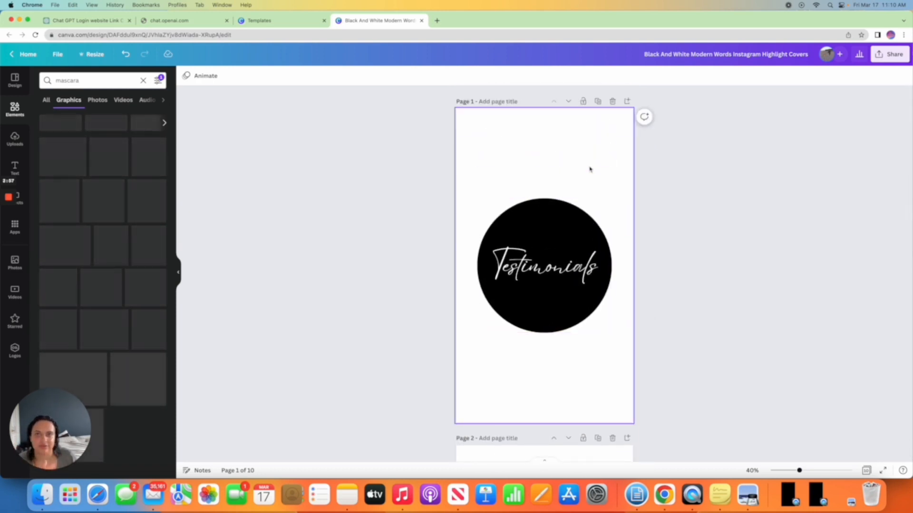
scroll(589, 169, "down", 15)
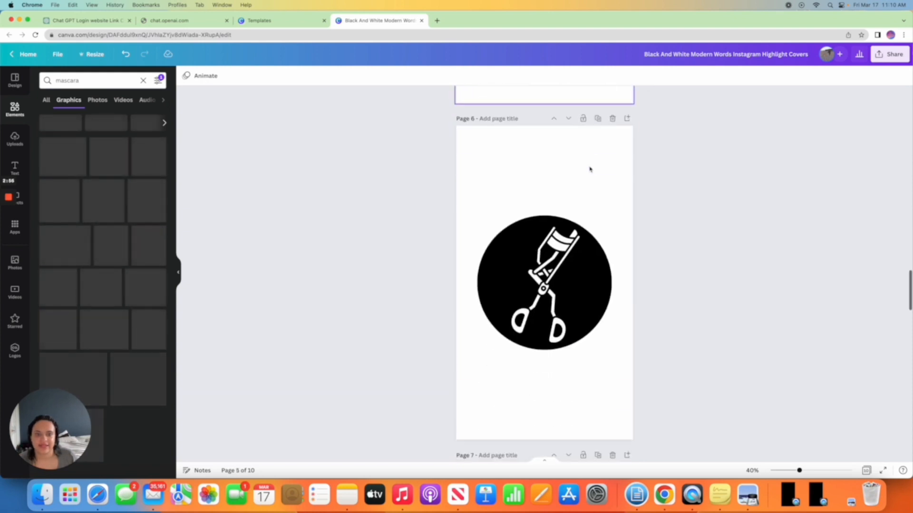
scroll(589, 169, "down", 8)
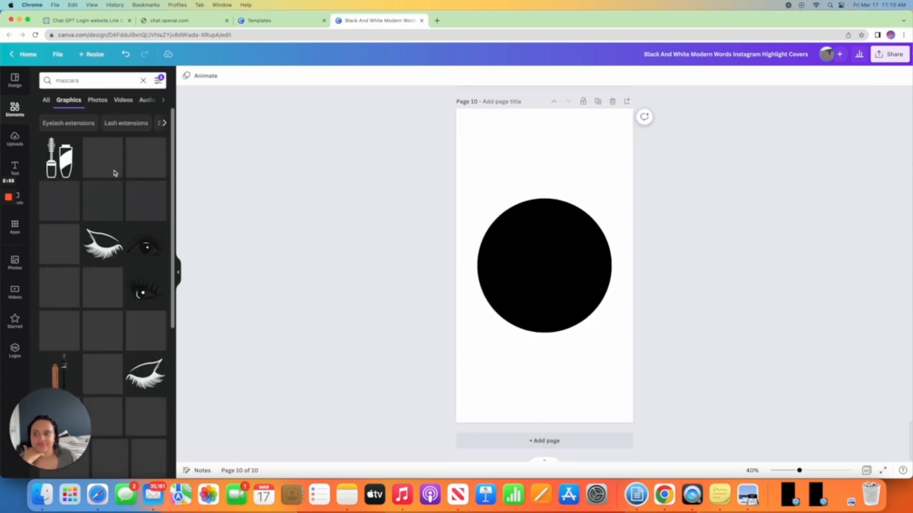
Examine the mascara graphics for an icon that suits the empty black circle on page 10
scroll(118, 174, "down", 2)
scroll(95, 215, "down", 1)
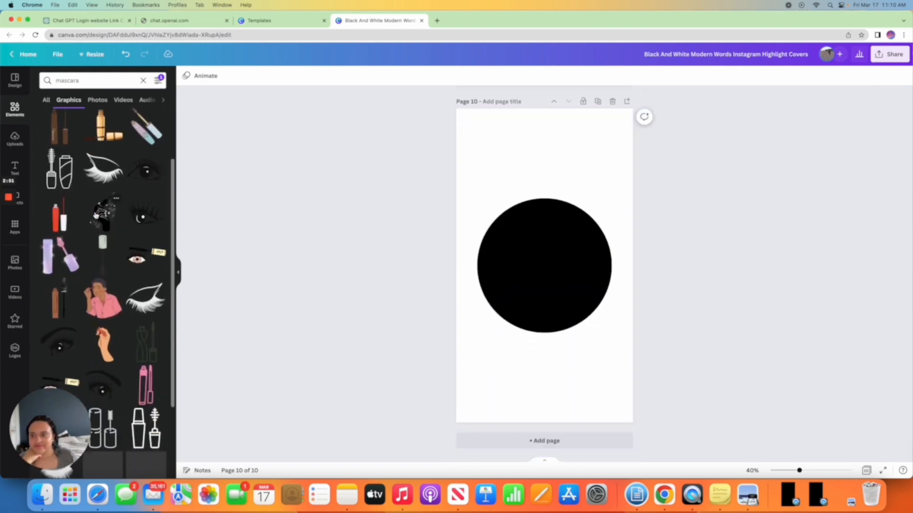
scroll(95, 215, "down", 5)
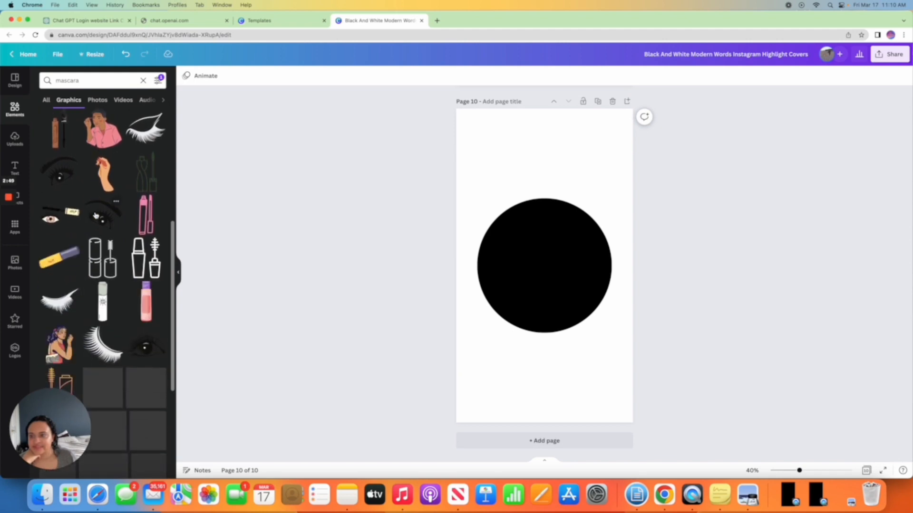
scroll(95, 214, "down", 4)
scroll(60, 207, "up", 1)
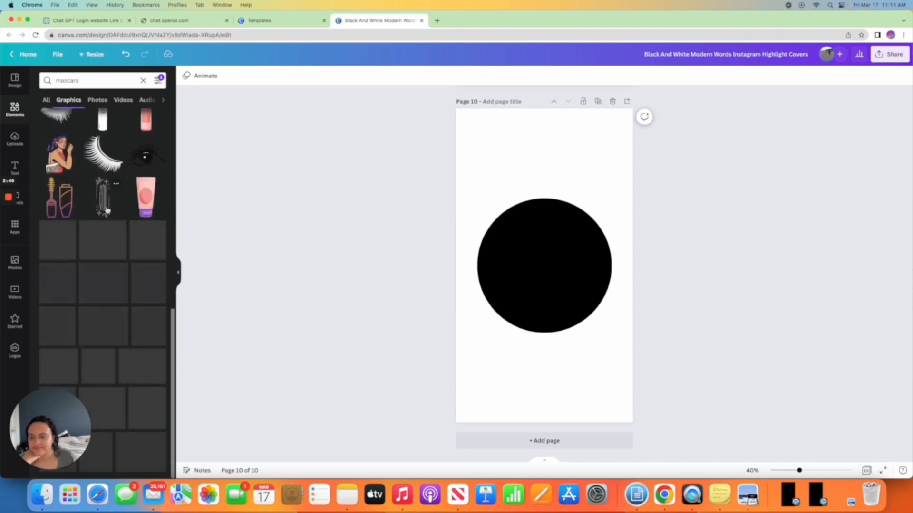
Search the graphics for "lash tech" and look through the results
left_click(91, 81)
key("BackSpace")
type("lash tech")
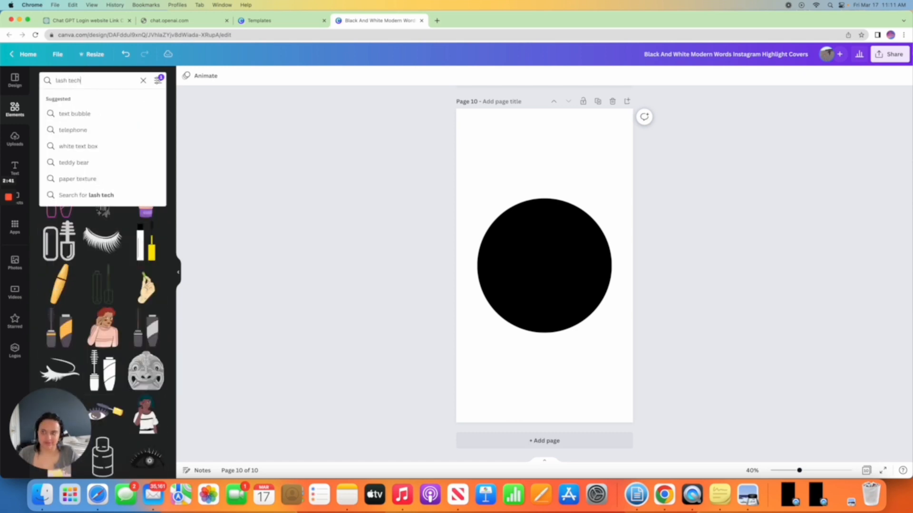
key("Return")
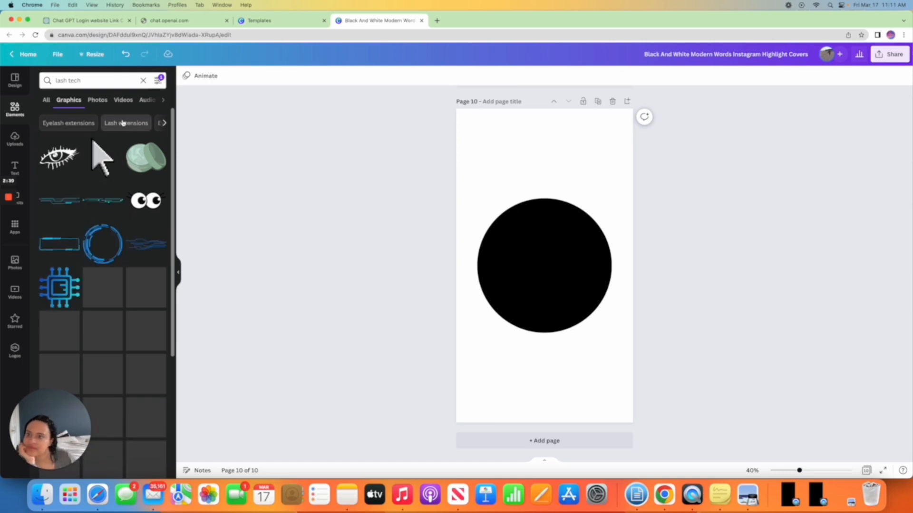
scroll(102, 217, "down", 4)
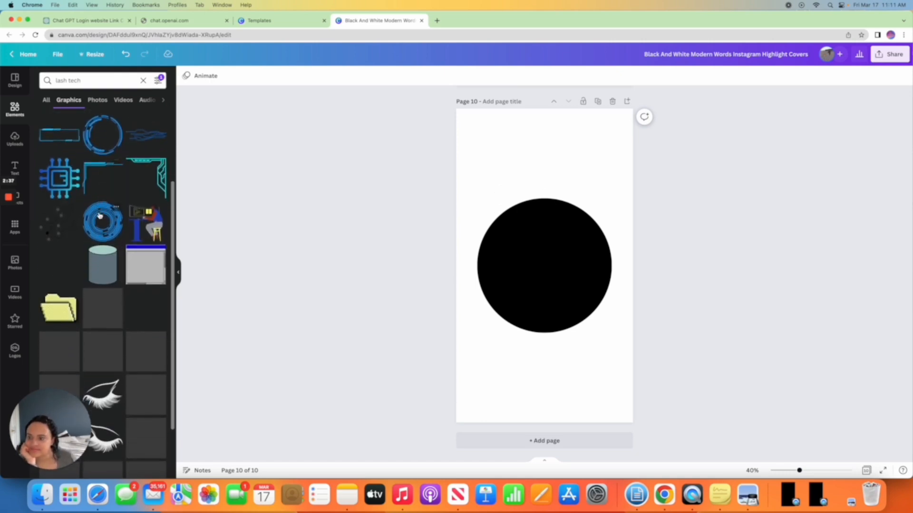
scroll(100, 216, "up", 4)
Search the graphics for "eyelash extensions" and look through the results for an icon that suits page 10
left_click(91, 81)
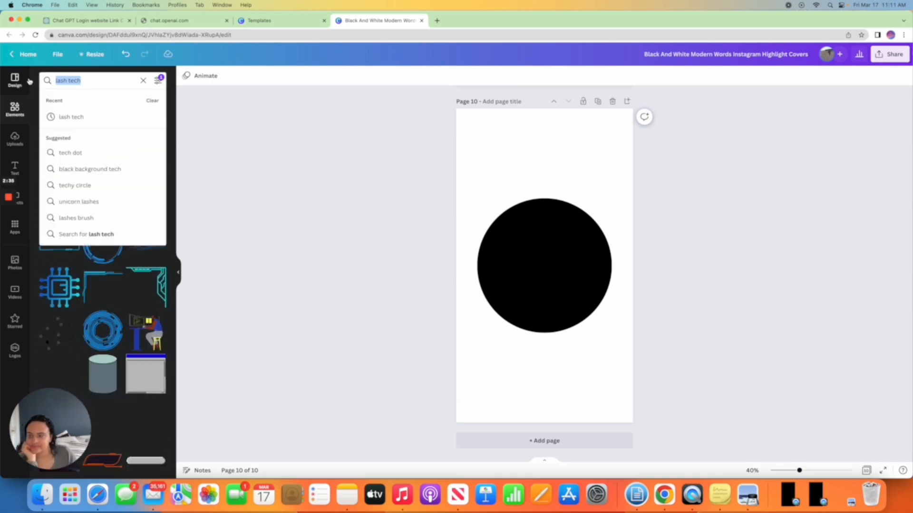
key("BackSpace")
type("eyela")
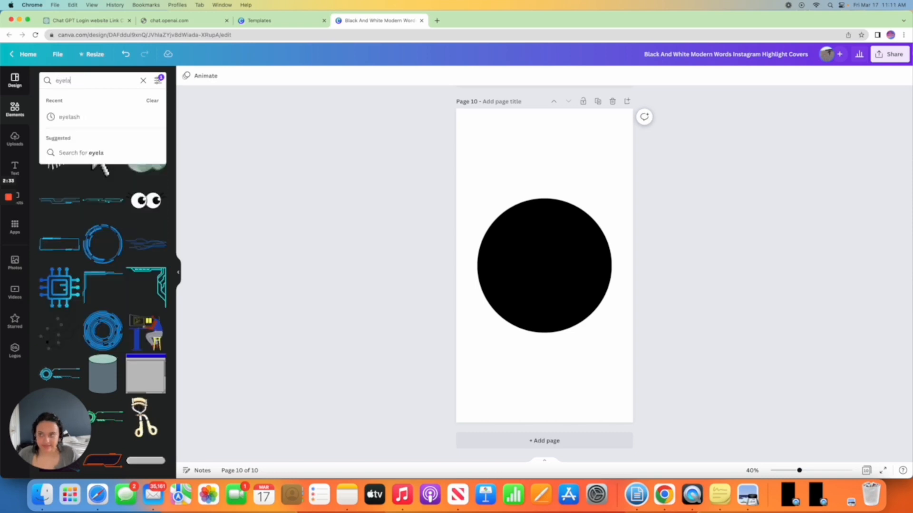
type("sh extensions")
key("Return")
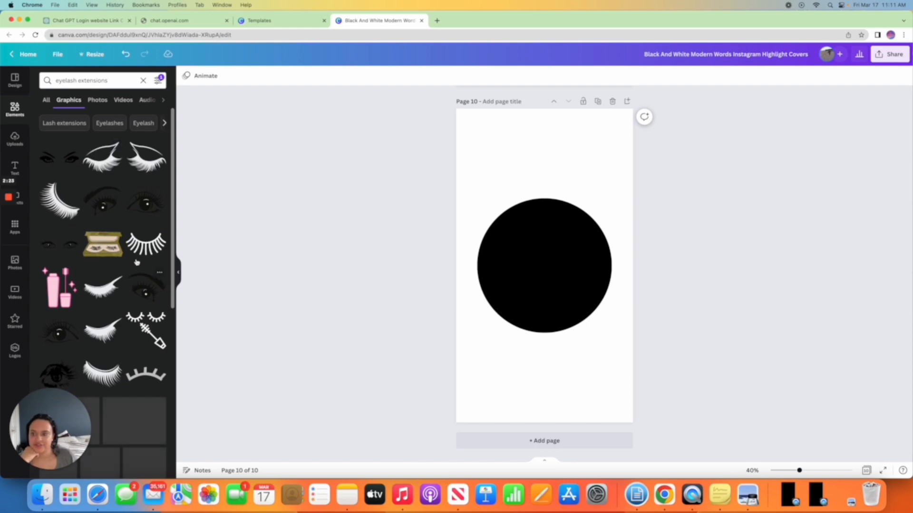
scroll(148, 271, "down", 5)
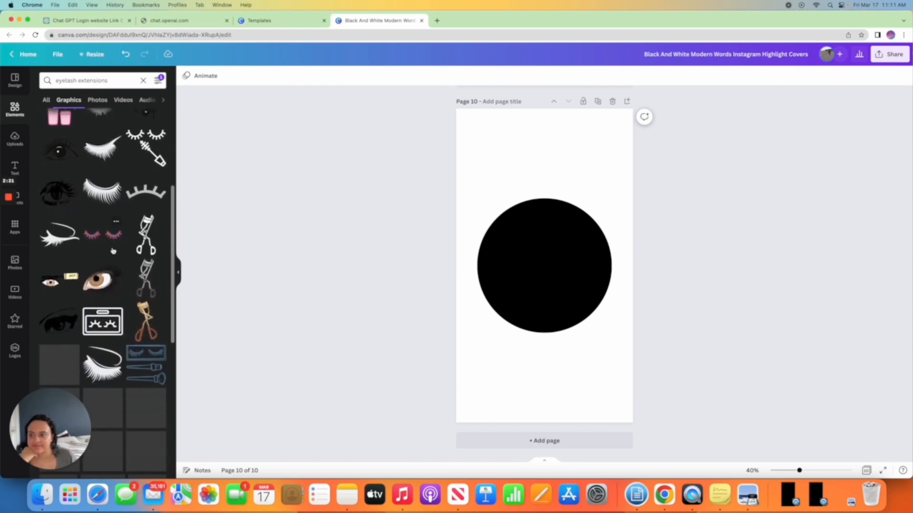
scroll(113, 250, "up", 4)
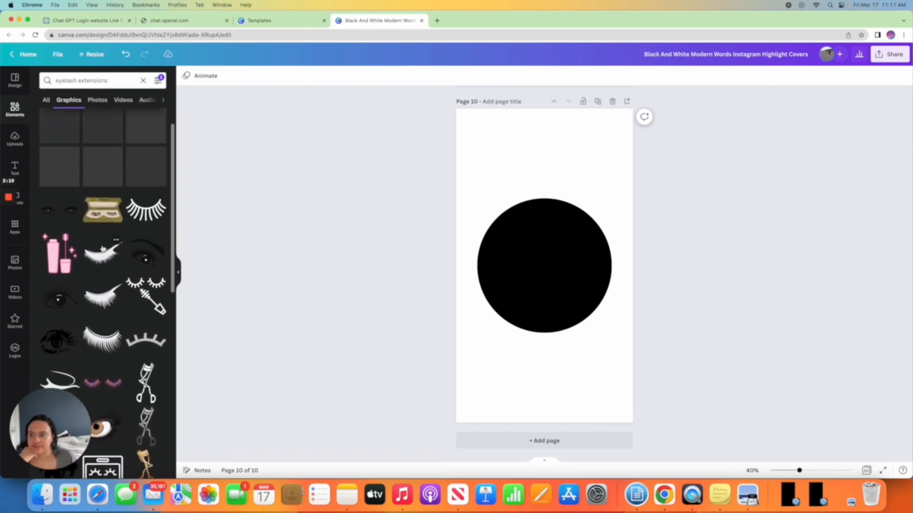
scroll(104, 251, "down", 6)
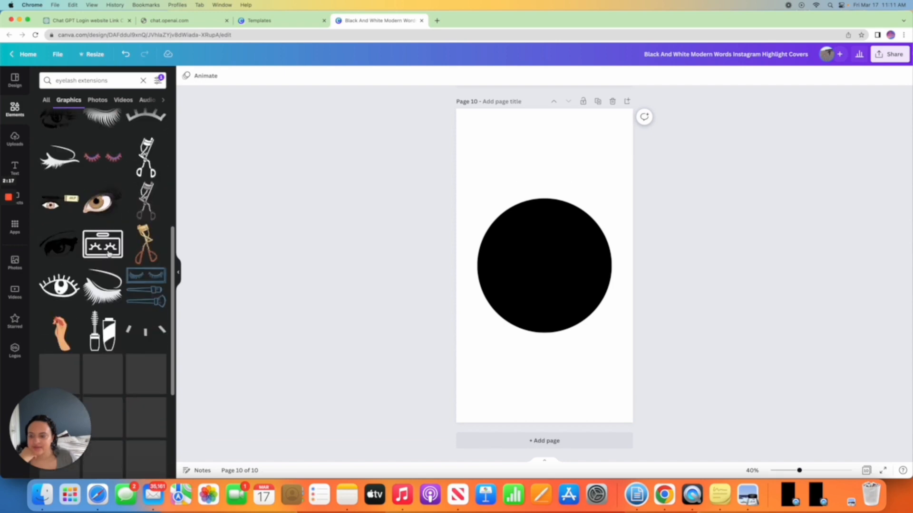
scroll(108, 253, "down", 10)
scroll(110, 254, "down", 3)
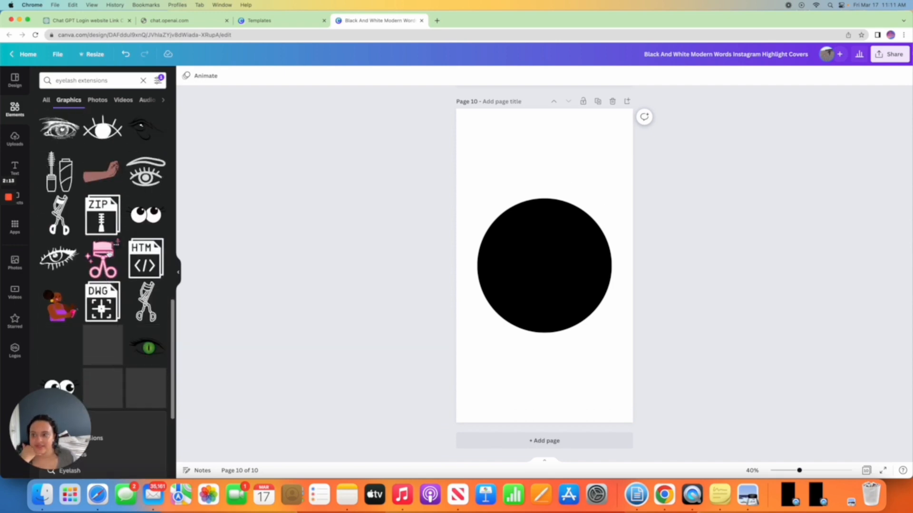
scroll(107, 256, "down", 5)
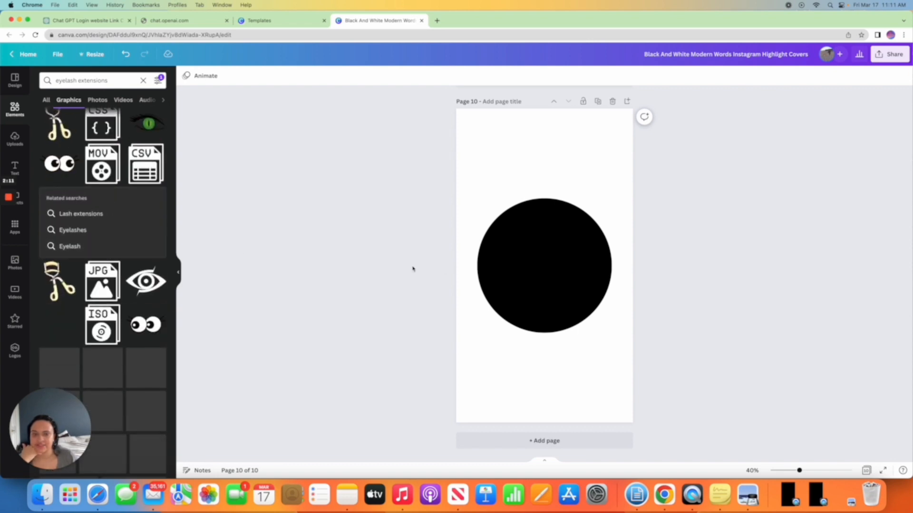
Review all the highlight covers between page 1 and the empty circle on page 10
scroll(473, 259, "up", 20)
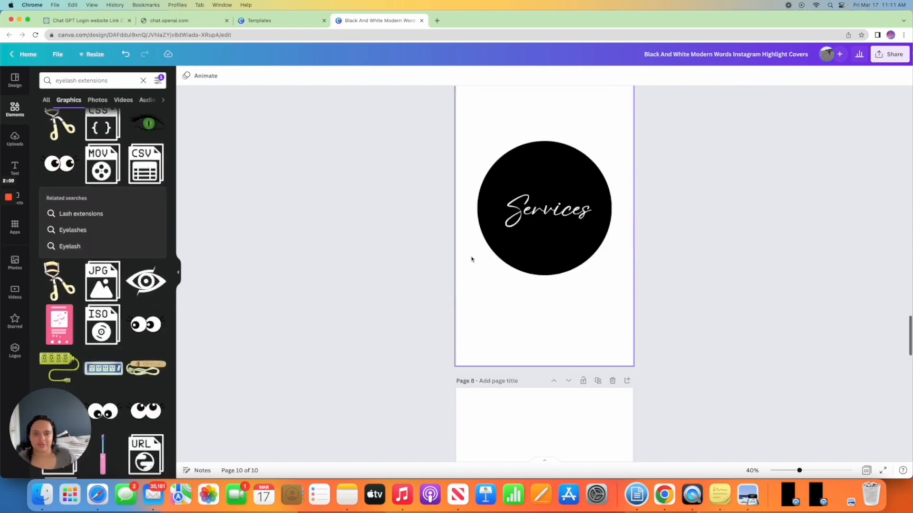
scroll(472, 260, "up", 15)
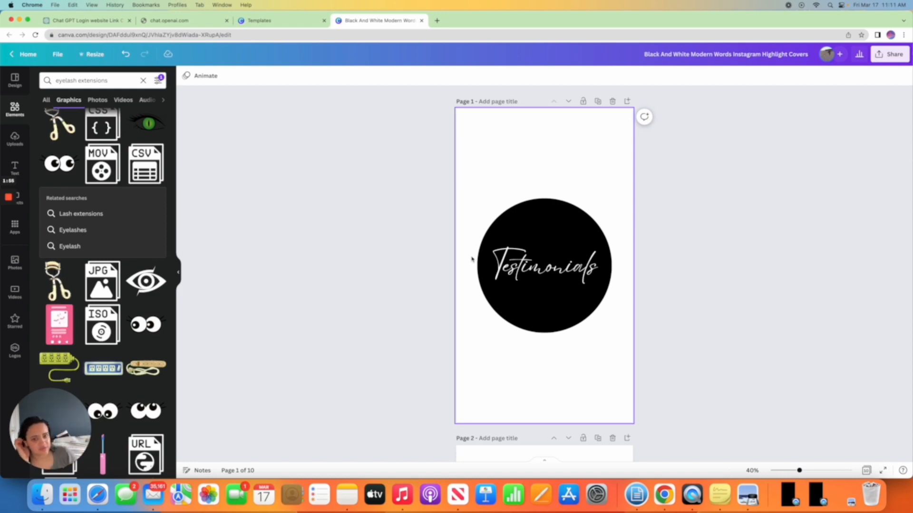
scroll(465, 258, "down", 3)
scroll(465, 258, "down", 16)
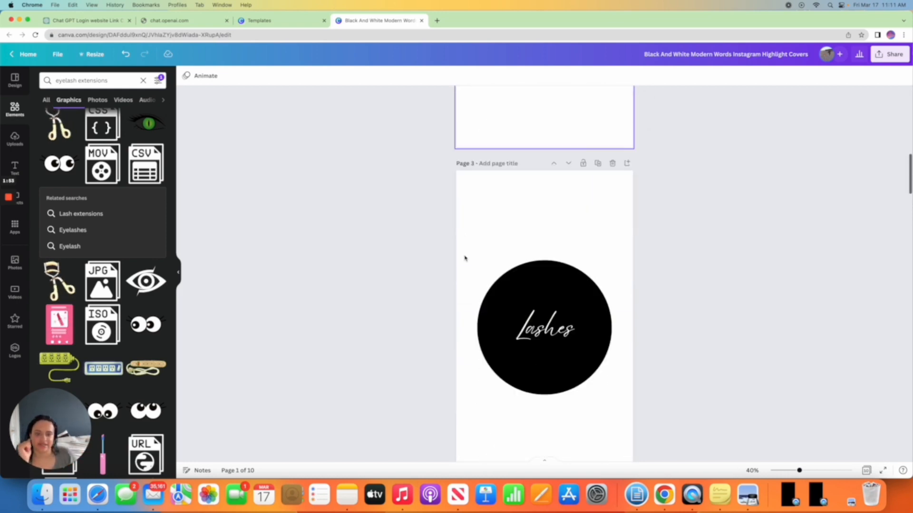
scroll(465, 259, "down", 15)
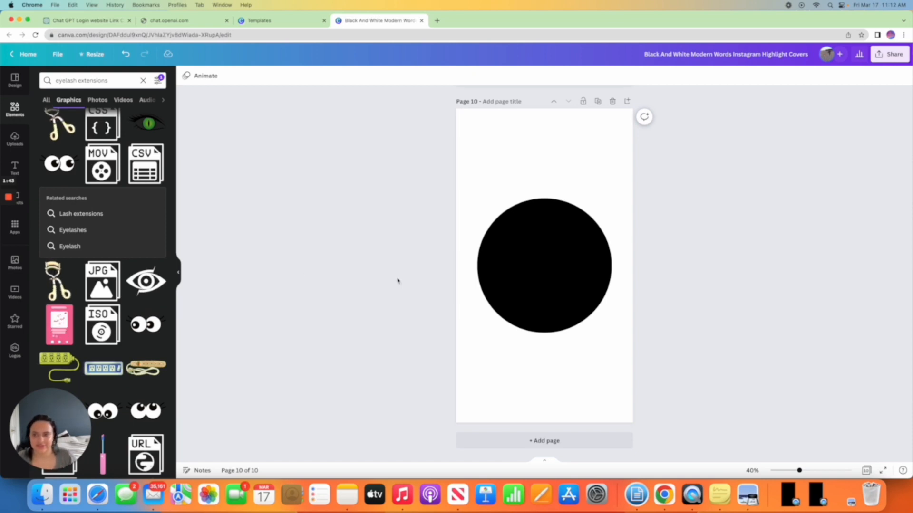
scroll(507, 263, "up", 15)
scroll(516, 268, "up", 20)
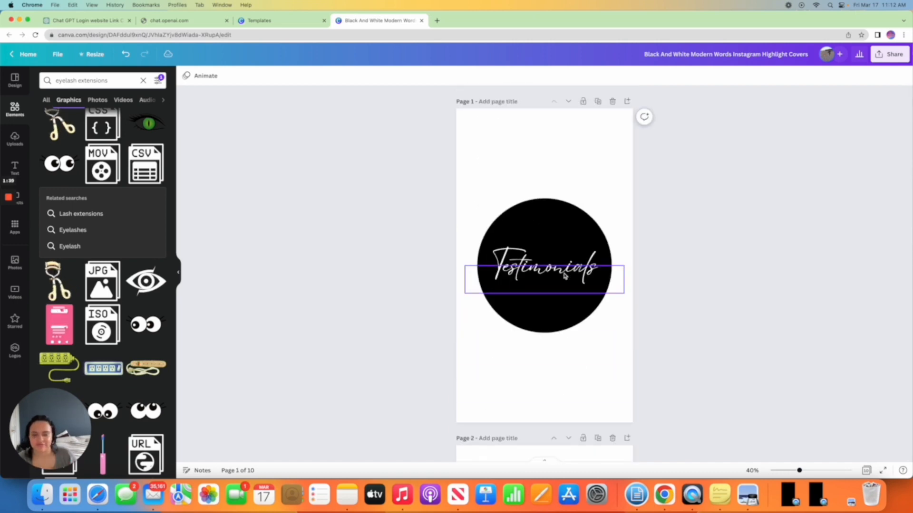
Try a grey fill on the black circle behind the mascara icon on page 2 and undo it
scroll(565, 274, "down", 5)
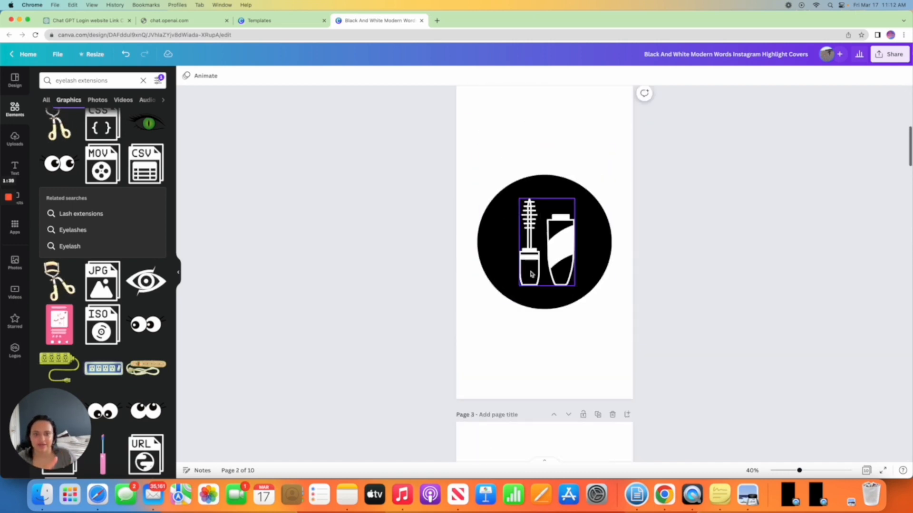
left_click(499, 267)
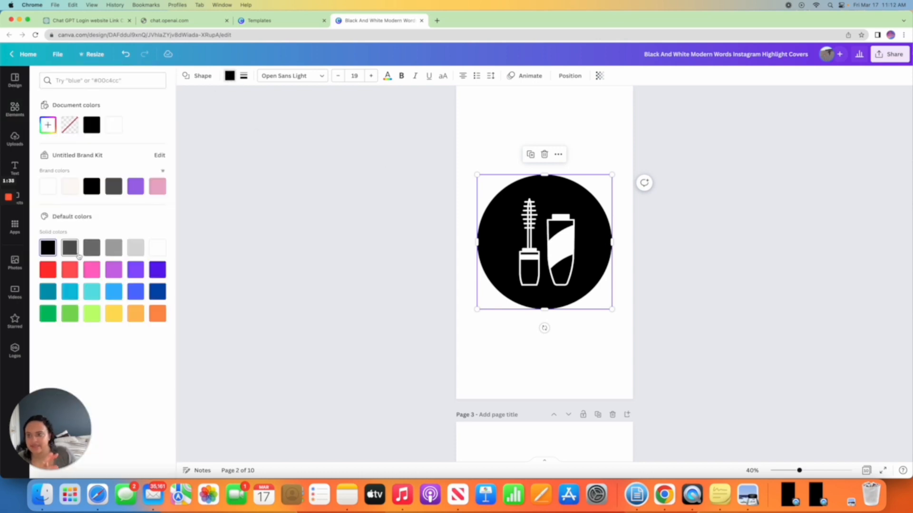
left_click(120, 252)
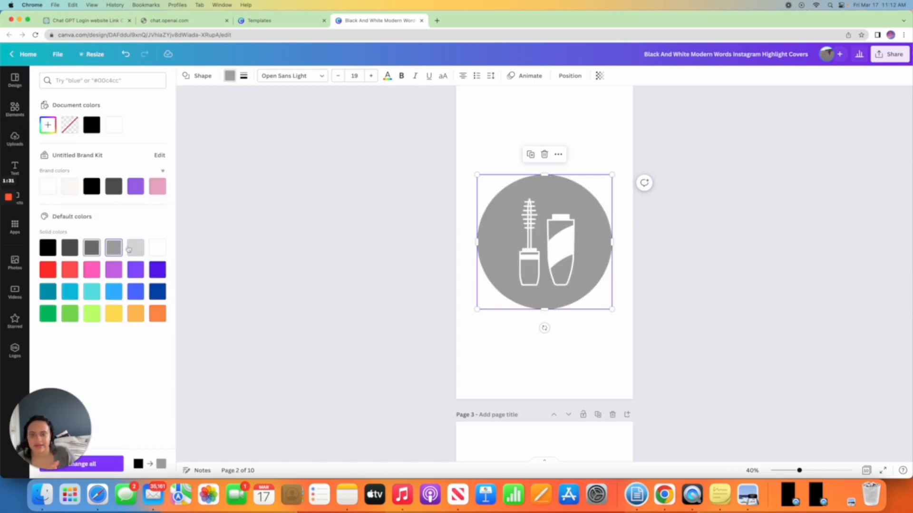
left_click(126, 55)
left_click(126, 55)
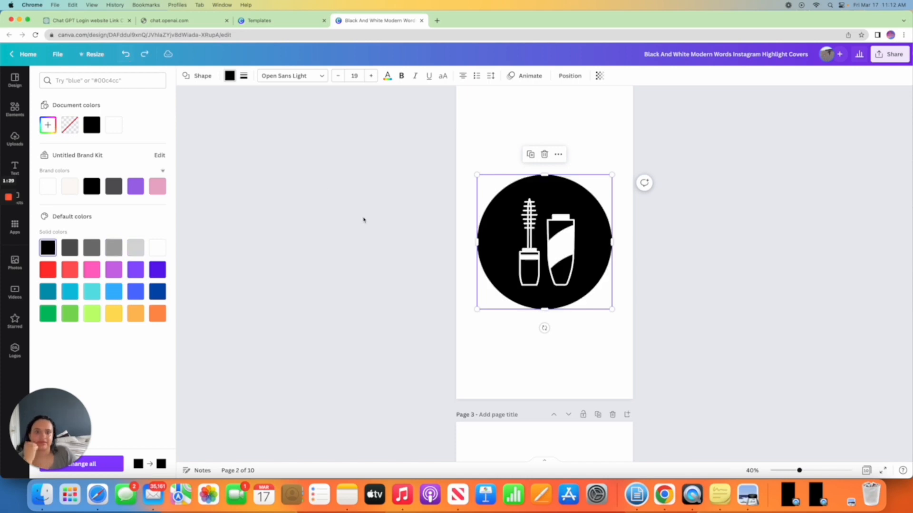